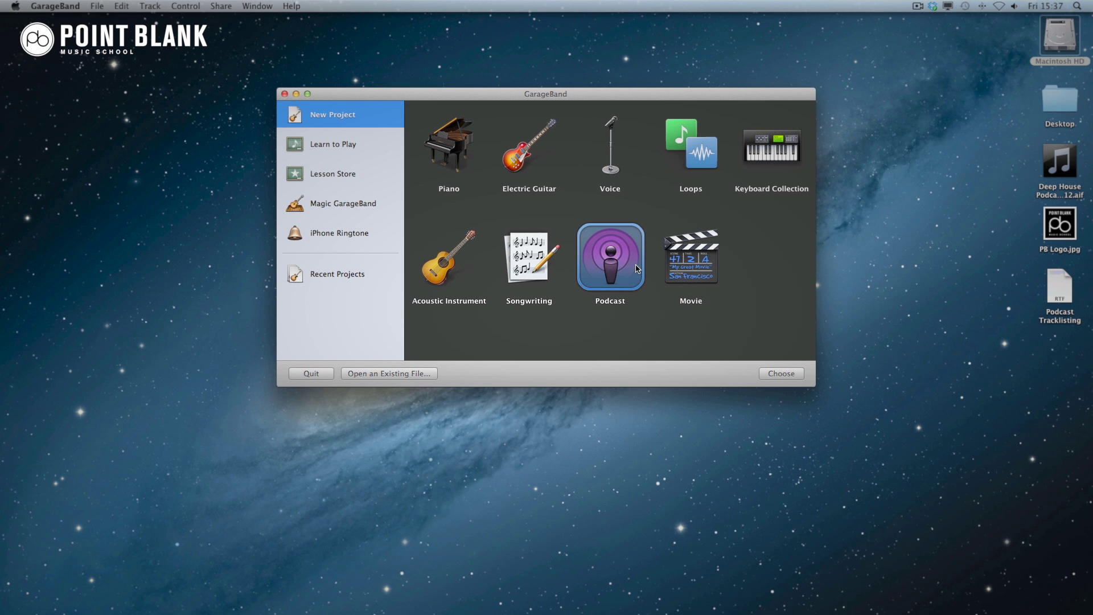
# Create a new project from the Podcast template, named Deep House May 2012.
pyautogui.doubleClick(637, 269)
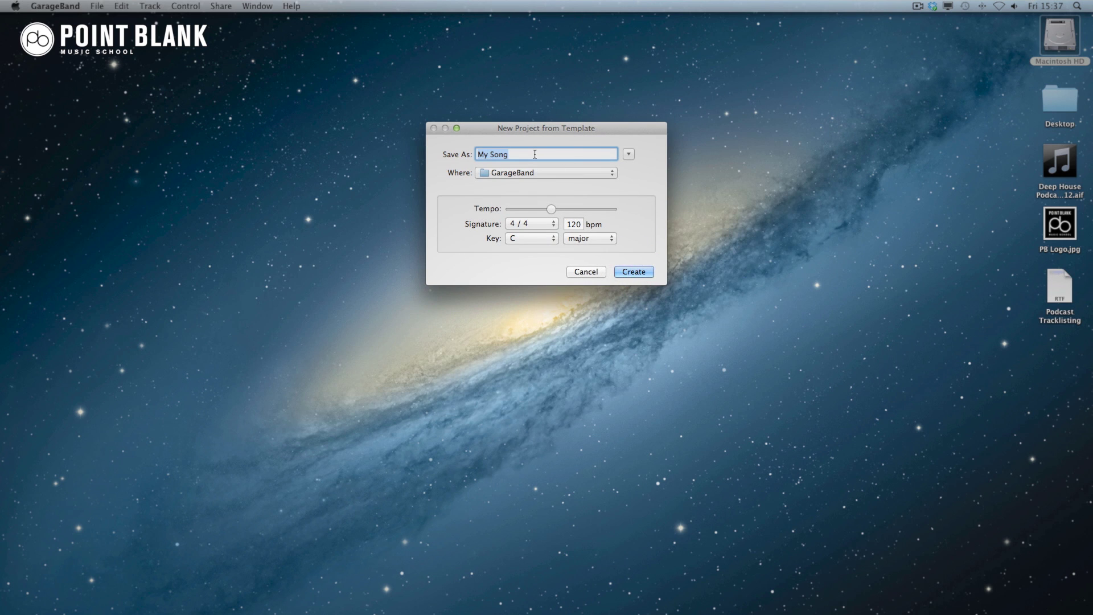
pyautogui.write('Deep House May 2012')
pyautogui.press('Return')
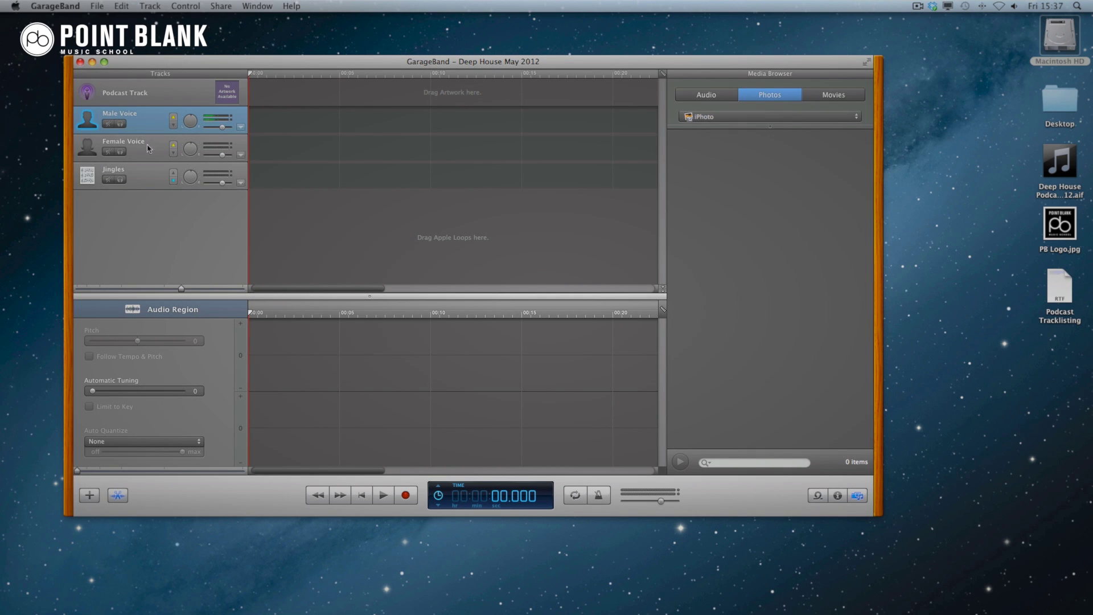
# Delete the Female Voice track and import the Deep House podcast AIF file from the desktop as a new track.
pyautogui.click(146, 150)
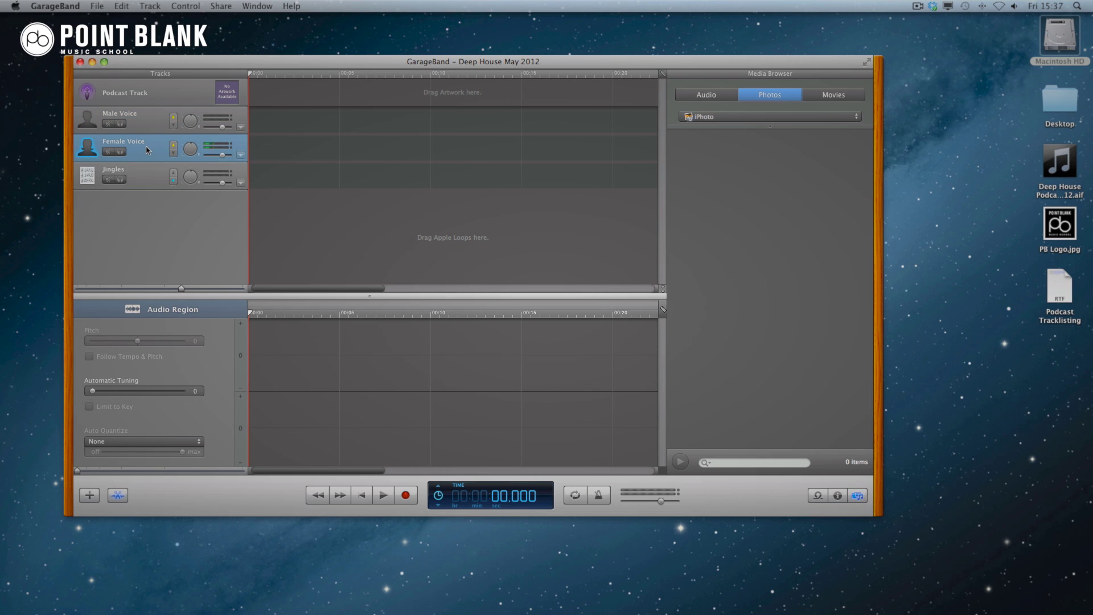
pyautogui.press('super+BackSpace')
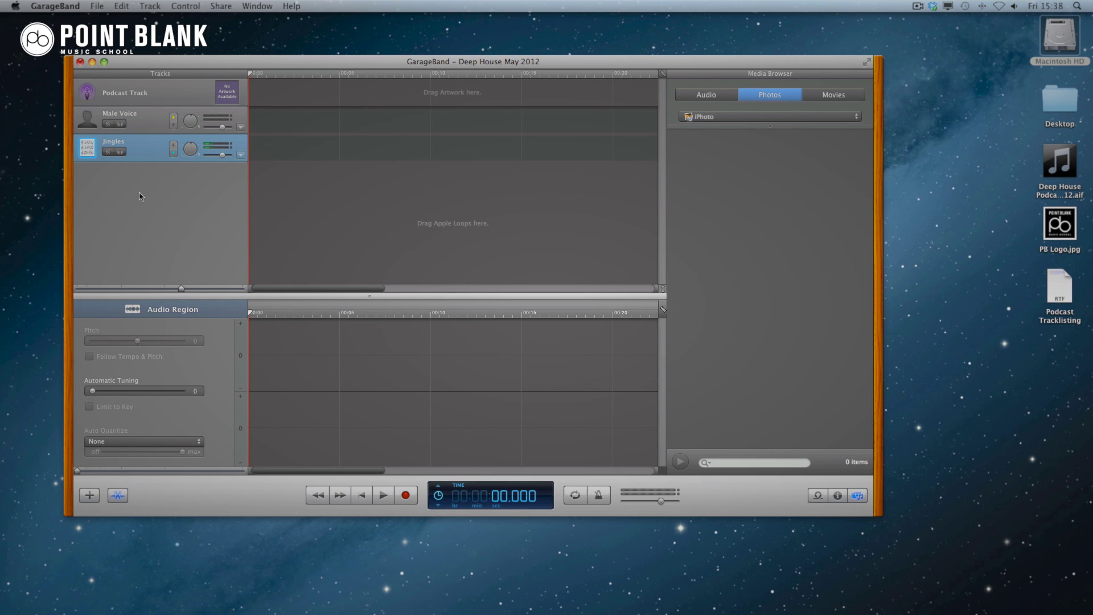
pyautogui.moveTo(1060, 162); pyautogui.dragTo(184, 216)
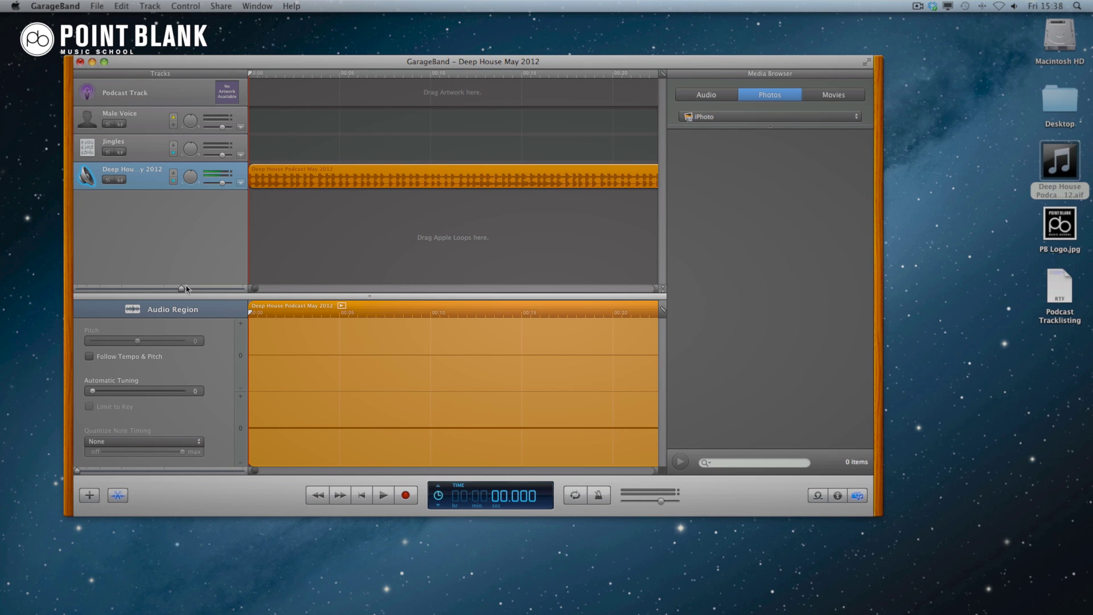
# Play through the mix to locate the second song, and add a podcast marker at about 03:36.748.
pyautogui.moveTo(181, 289); pyautogui.dragTo(141, 290)
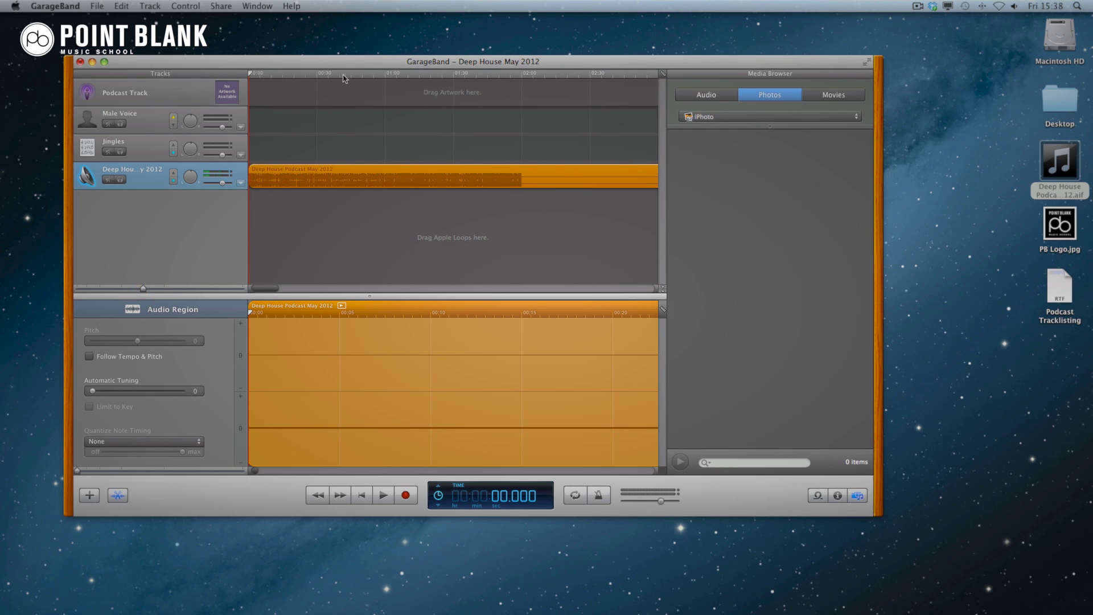
pyautogui.click(431, 78)
pyautogui.press('space')
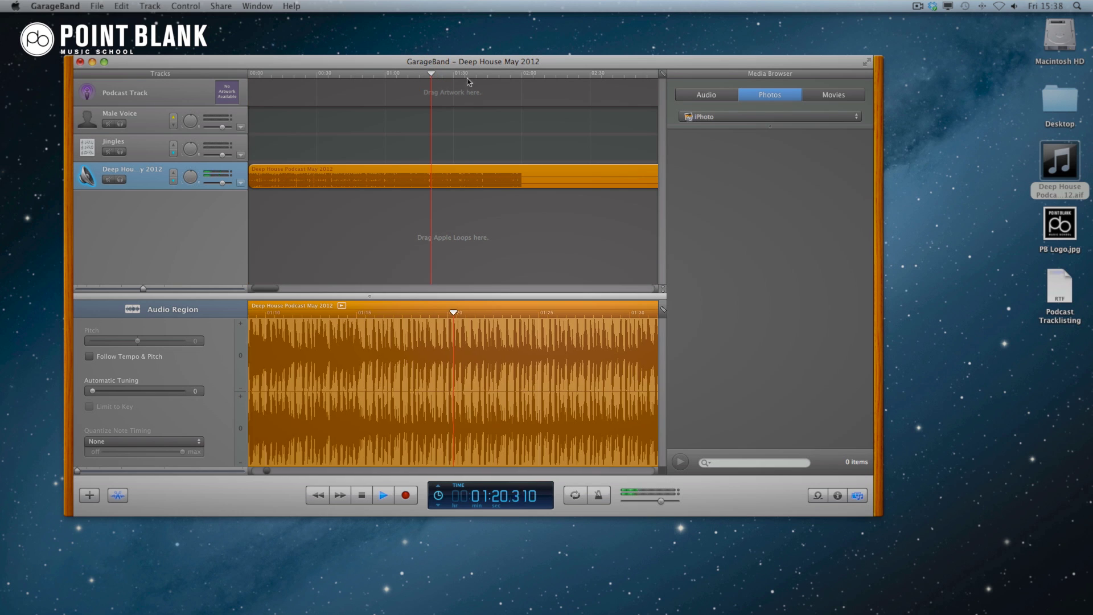
pyautogui.click(619, 73)
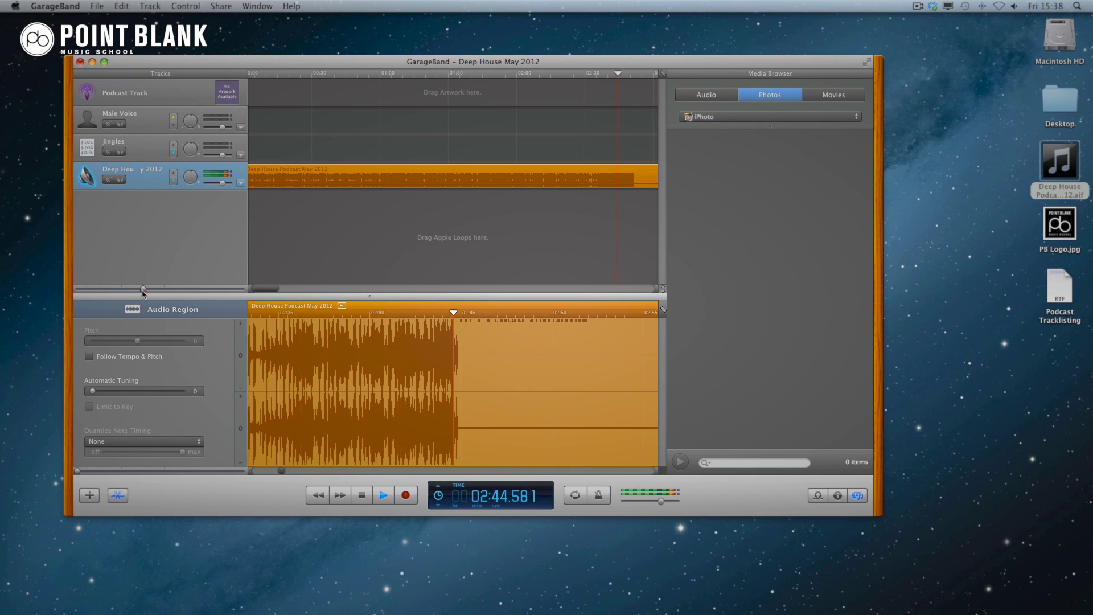
pyautogui.moveTo(143, 288); pyautogui.dragTo(115, 290)
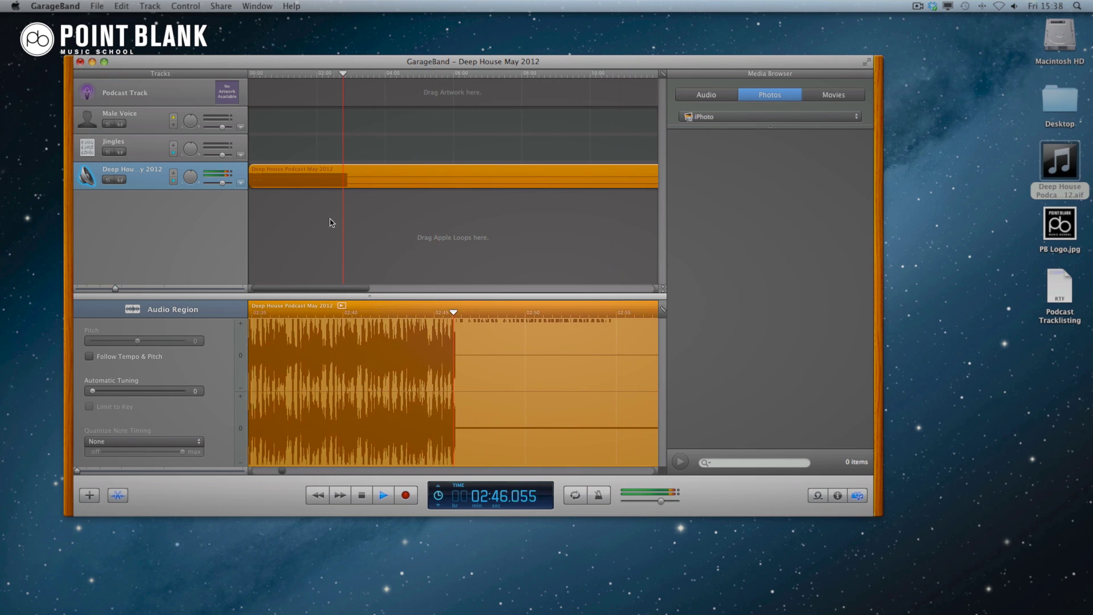
pyautogui.click(381, 75)
pyautogui.click(352, 75)
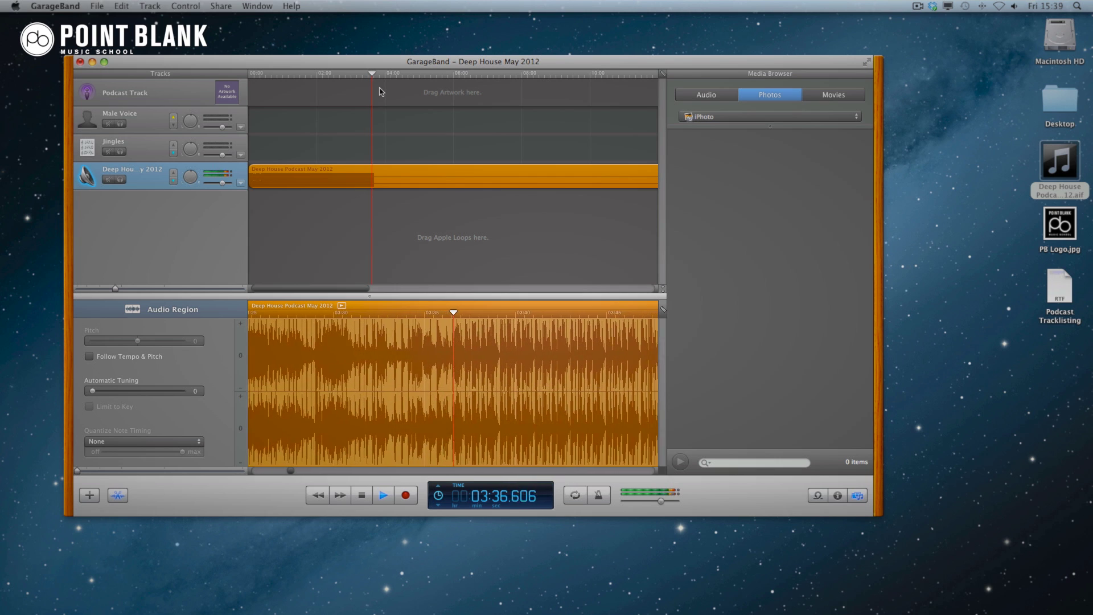
pyautogui.press('p')
pyautogui.click(380, 92)
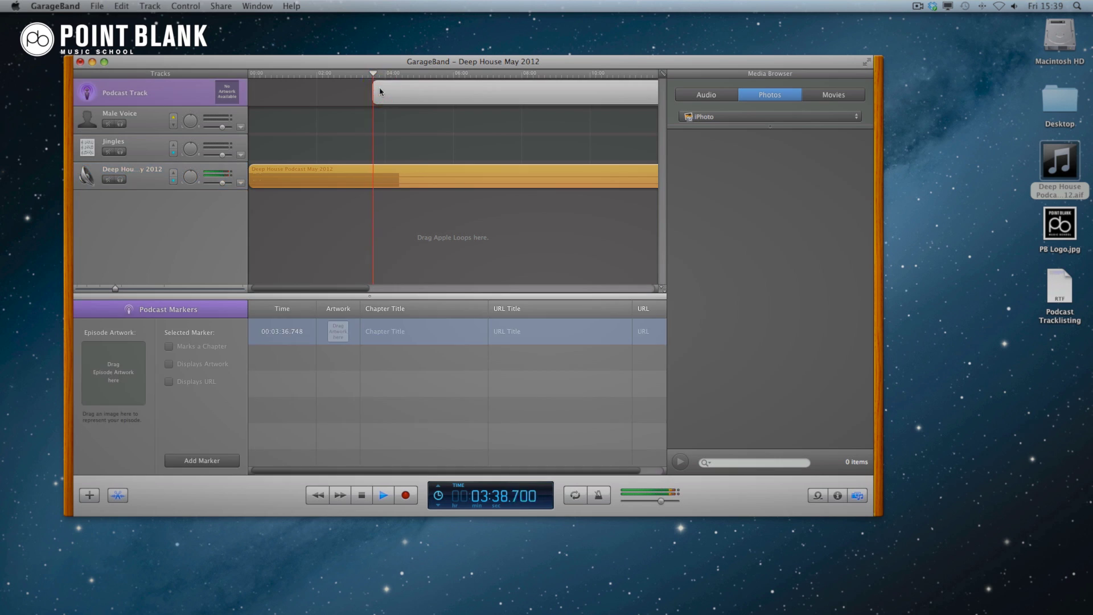
pyautogui.press('space')
# Add a podcast marker at 00:00:00.000 and set PB Logo.jpg as the episode artwork.
pyautogui.moveTo(373, 74); pyautogui.dragTo(249, 74)
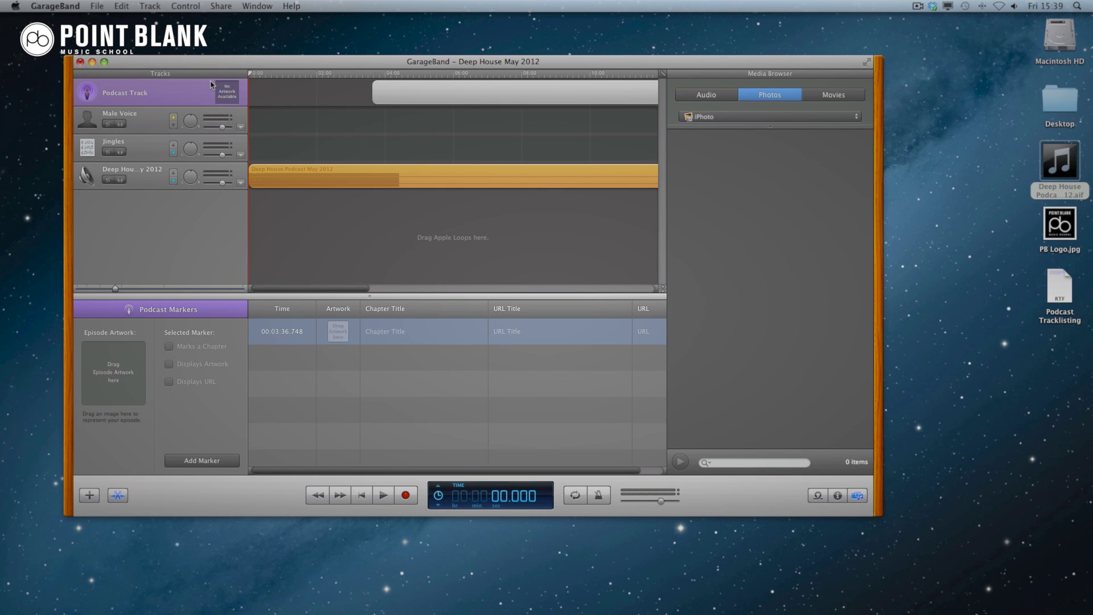
pyautogui.press('p')
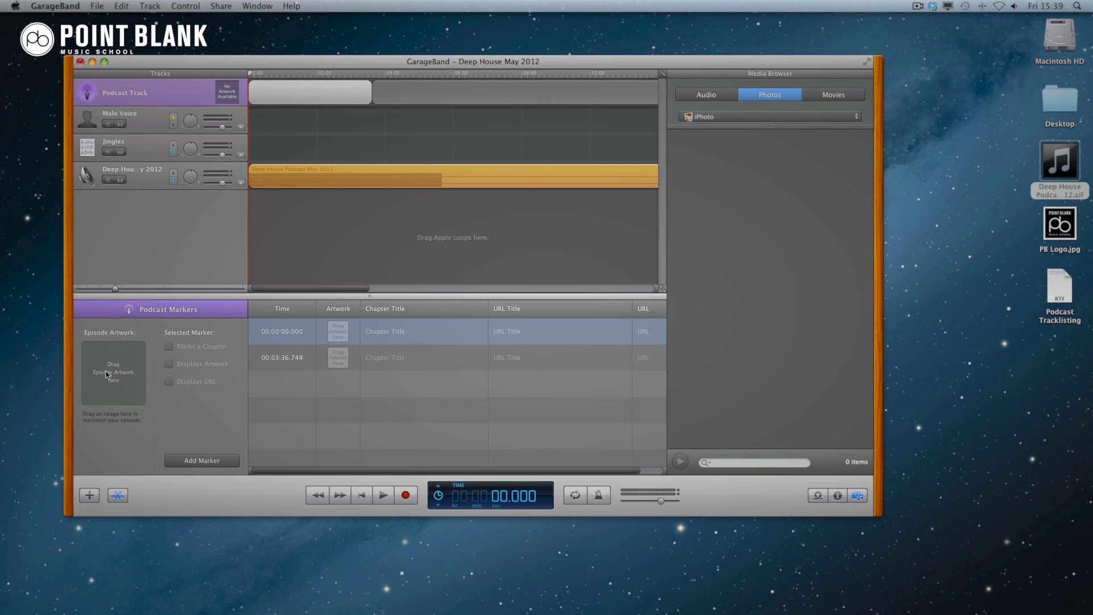
pyautogui.moveTo(106, 388)
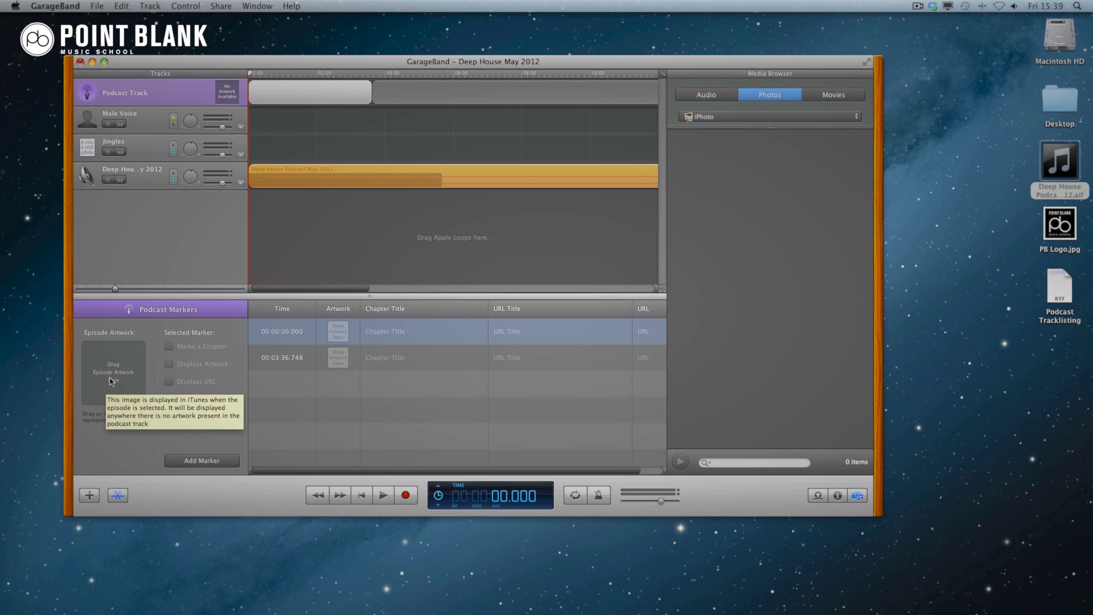
pyautogui.moveTo(1060, 225); pyautogui.dragTo(128, 366)
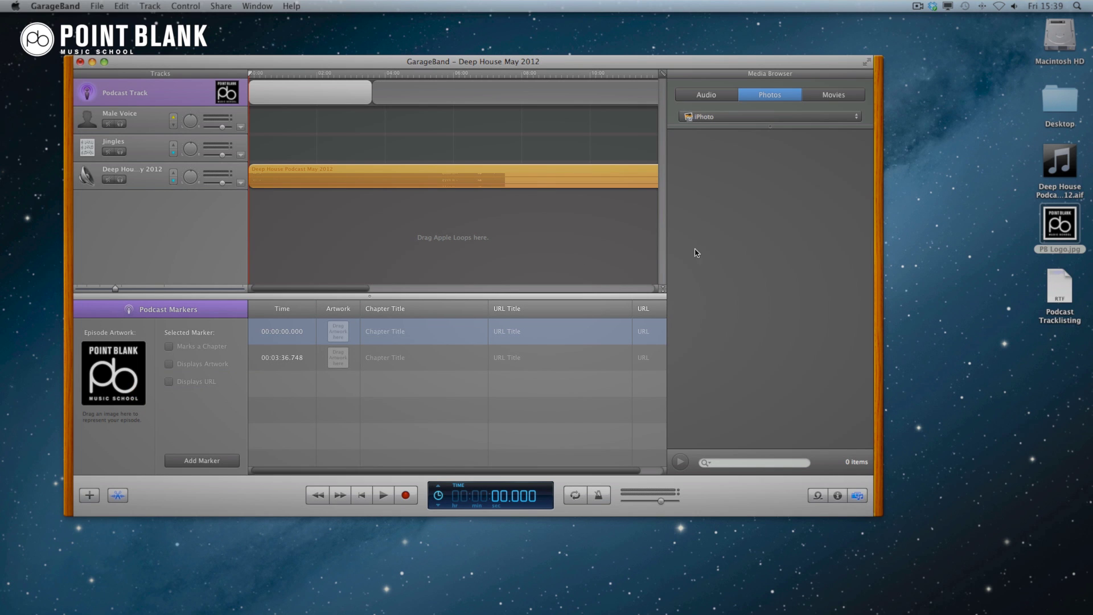
# Open the Podcast Tracklisting document and copy Vegard and Sandee "I Don't Care" (Danny J Lewis Remix) into the first marker's chapter title.
pyautogui.doubleClick(1059, 287)
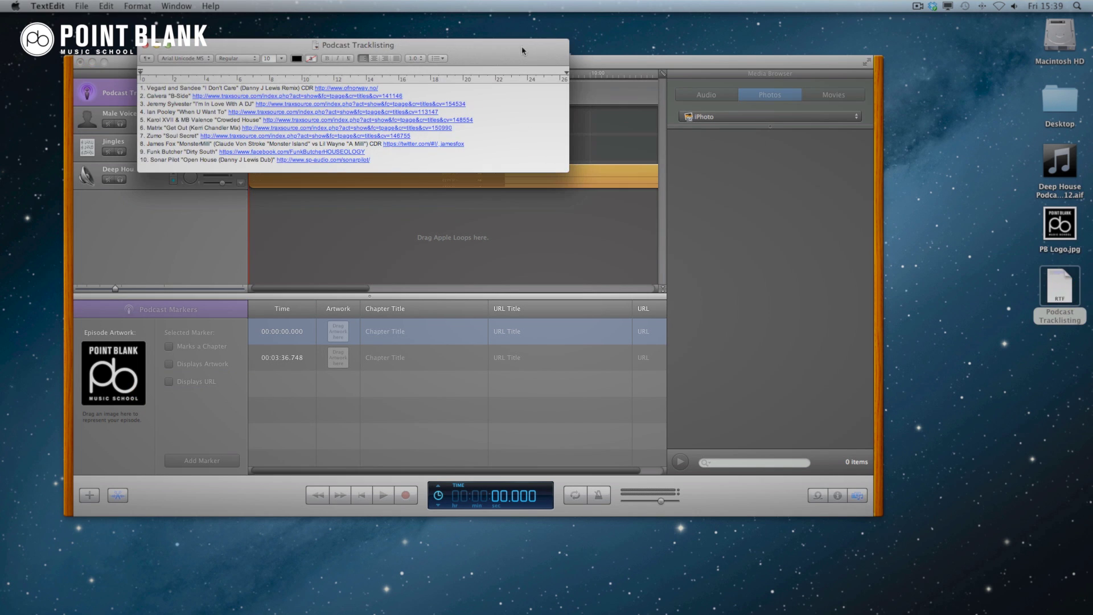
pyautogui.moveTo(522, 51); pyautogui.dragTo(979, 160)
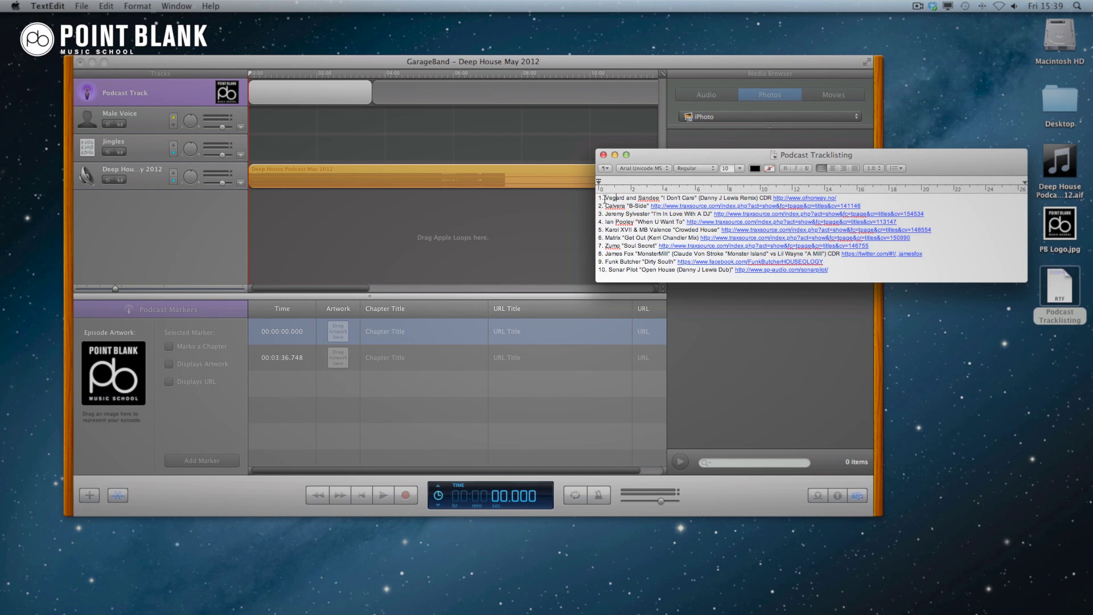
pyautogui.moveTo(605, 197); pyautogui.dragTo(412, 333)
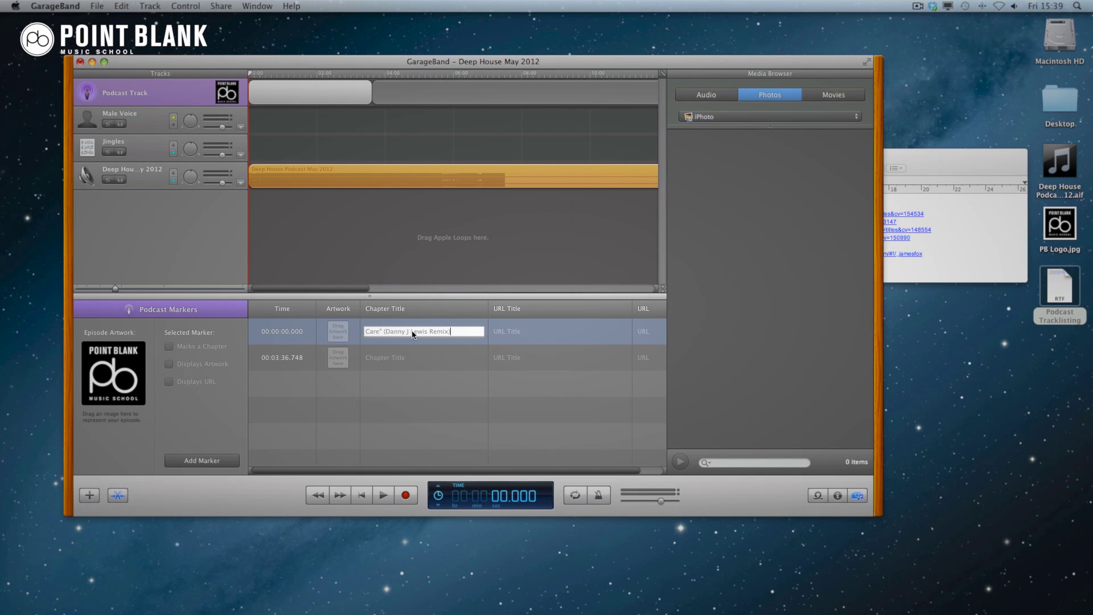
# Set the first marker's URL title to Website.
pyautogui.click(522, 335)
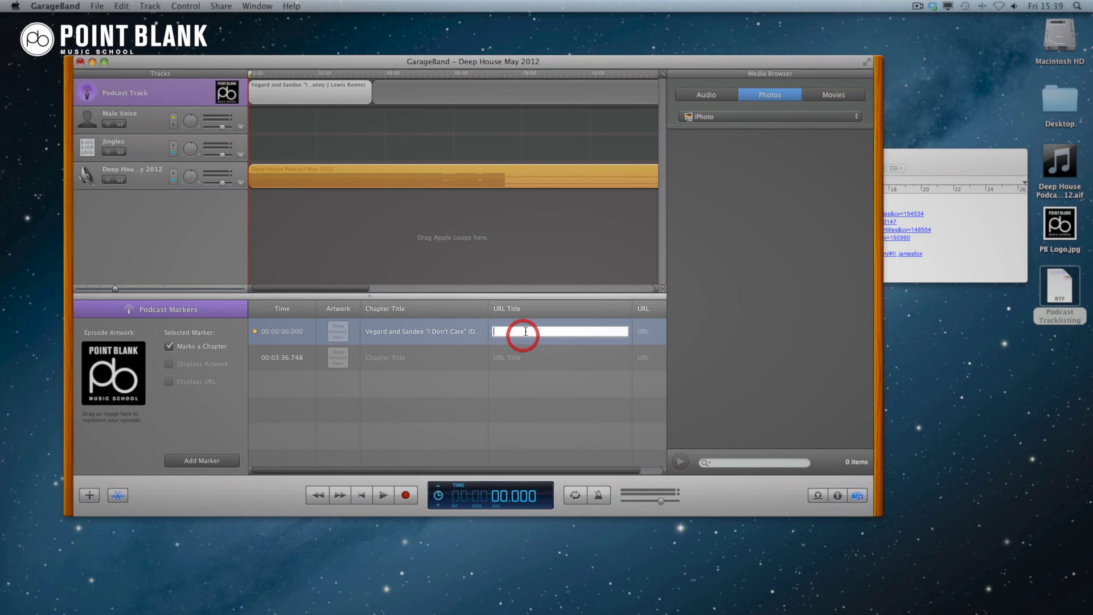
pyautogui.write('Website')
pyautogui.press('Return')
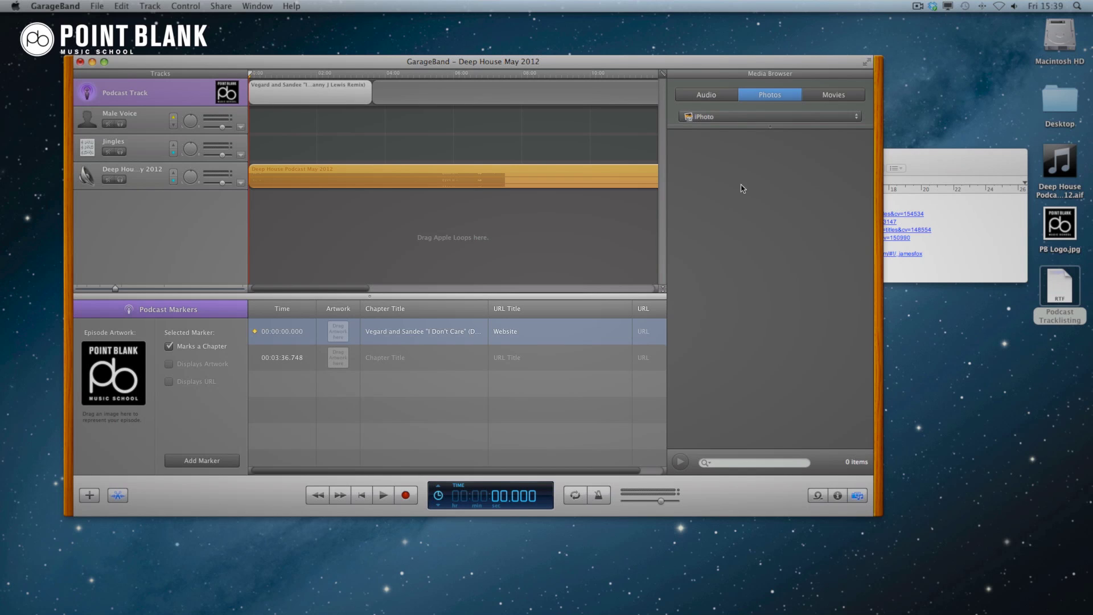
pyautogui.click(903, 171)
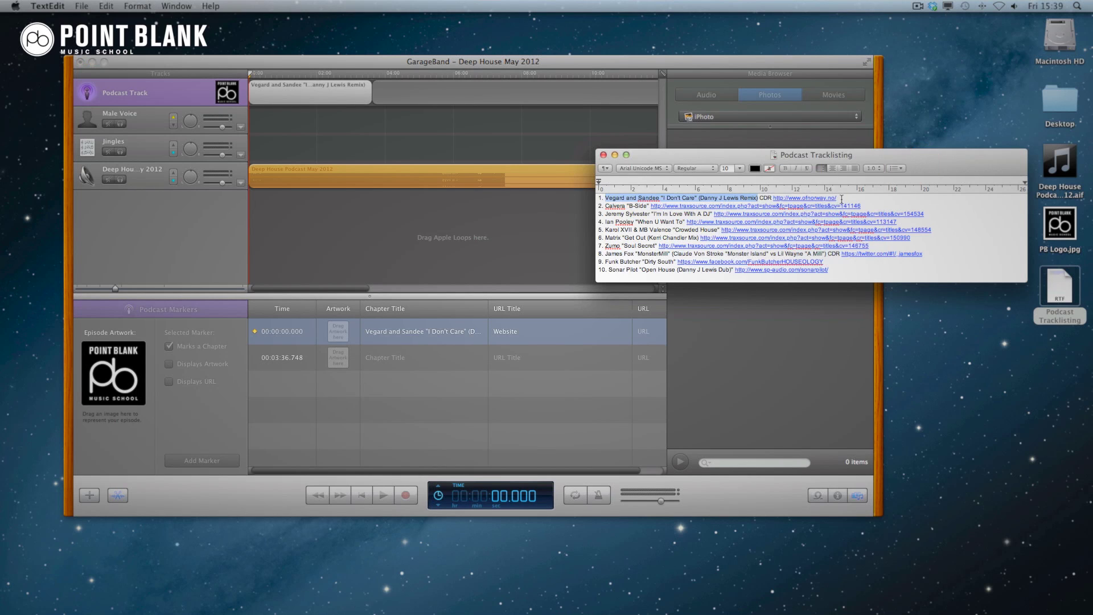
pyautogui.moveTo(841, 199); pyautogui.dragTo(773, 199)
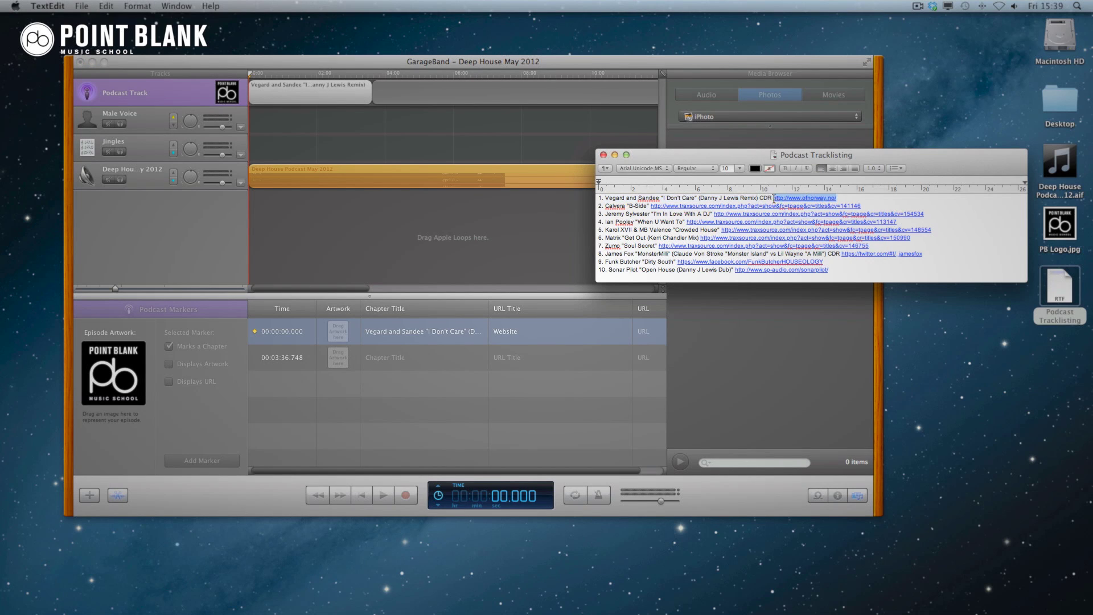
pyautogui.press('super+c')
pyautogui.doubleClick(653, 333)
pyautogui.press('super+v')
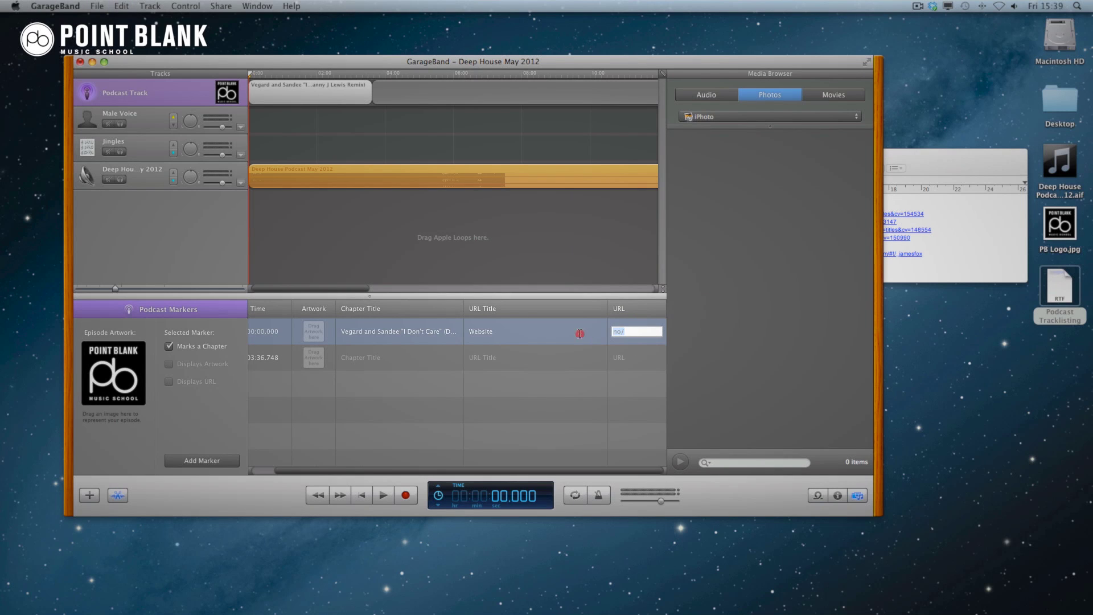
pyautogui.click(618, 331)
pyautogui.press('super+Left')
pyautogui.write('http://')
# Copy Calvera "B-Side" from the tracklisting into the chapter title of the marker at 03:36.748.
pyautogui.click(379, 357)
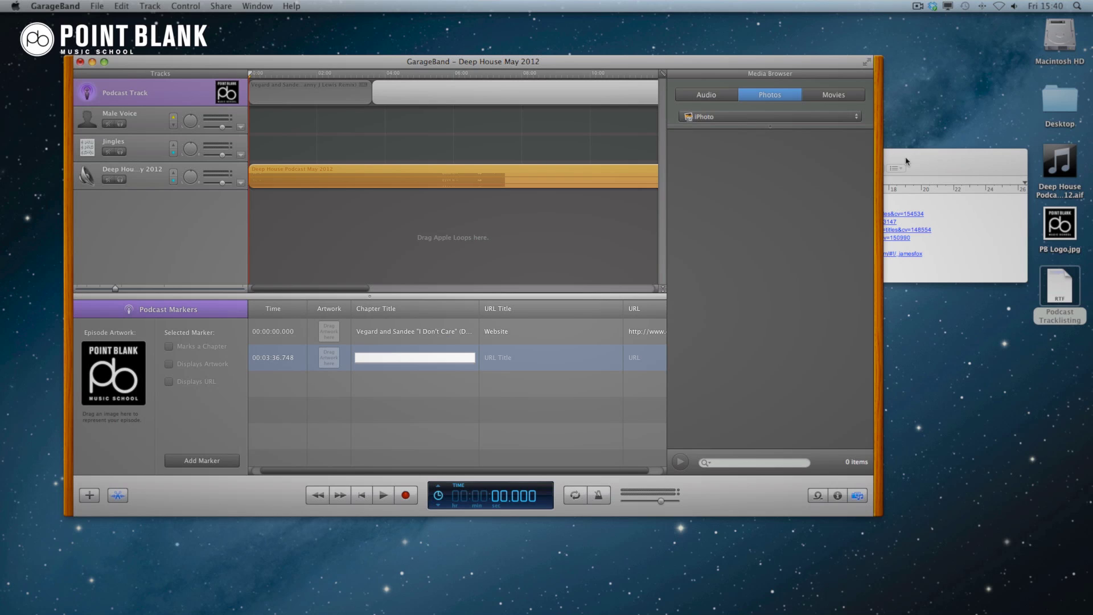
pyautogui.click(959, 159)
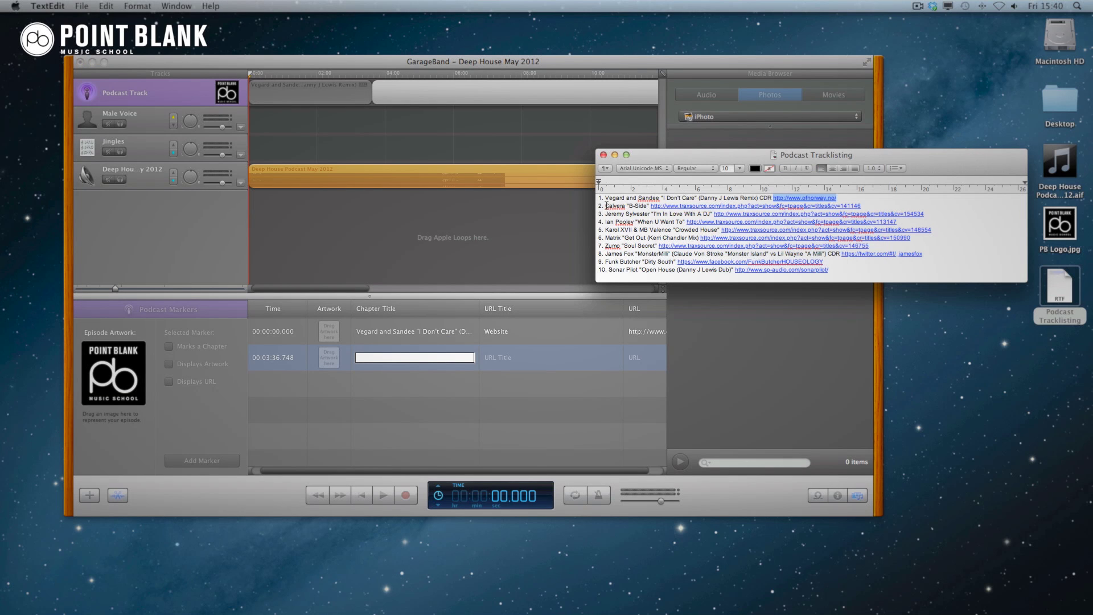
pyautogui.moveTo(605, 206); pyautogui.dragTo(650, 206)
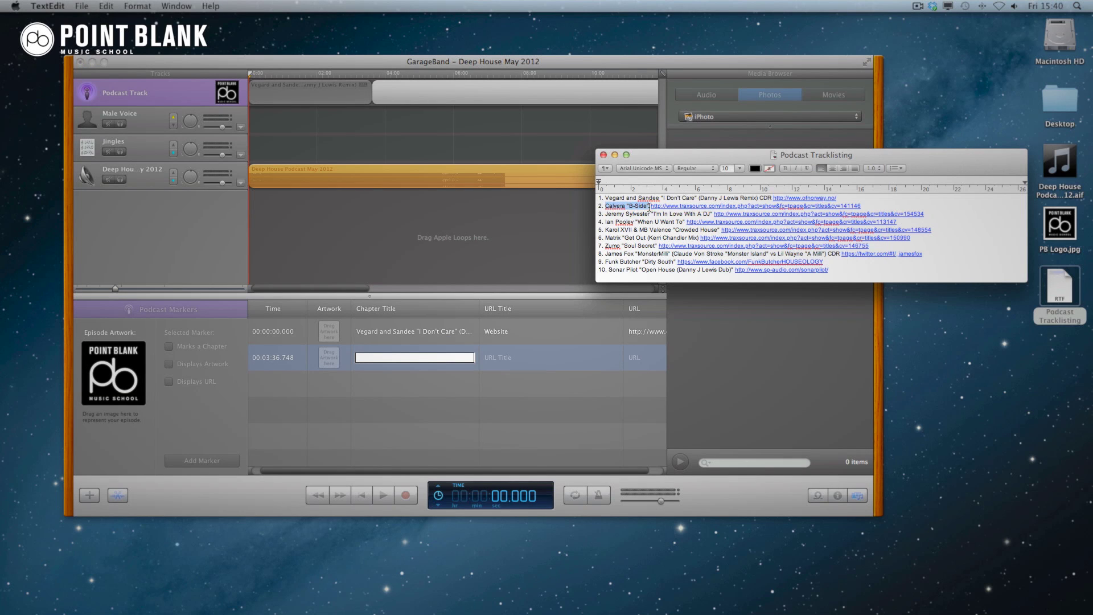
pyautogui.click(376, 358)
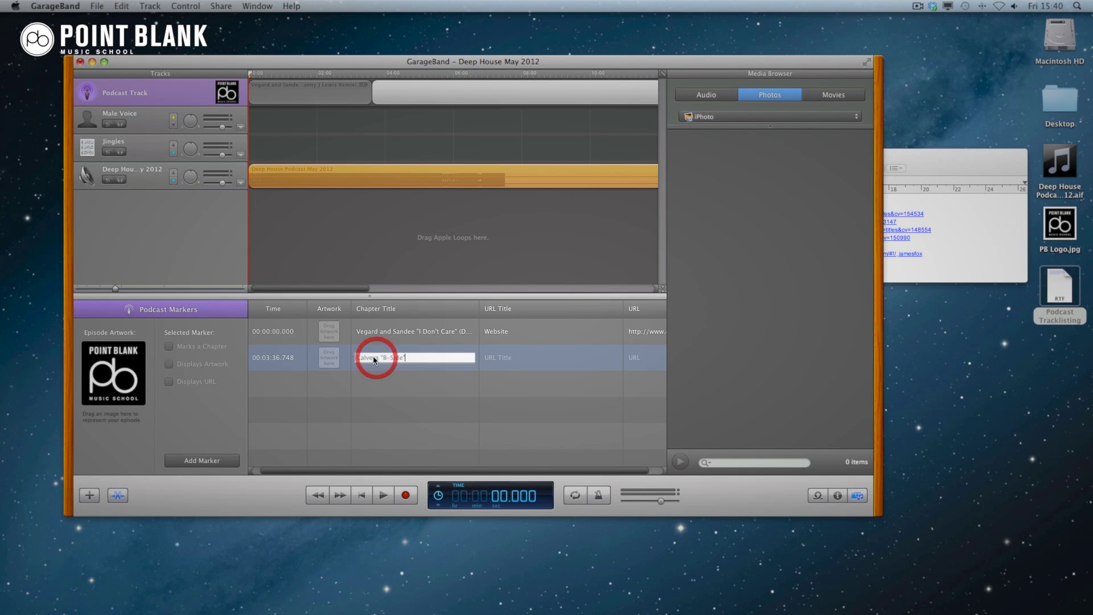
pyautogui.press('super+v')
# Set the second marker's URL title to Buy Link.
pyautogui.click(500, 358)
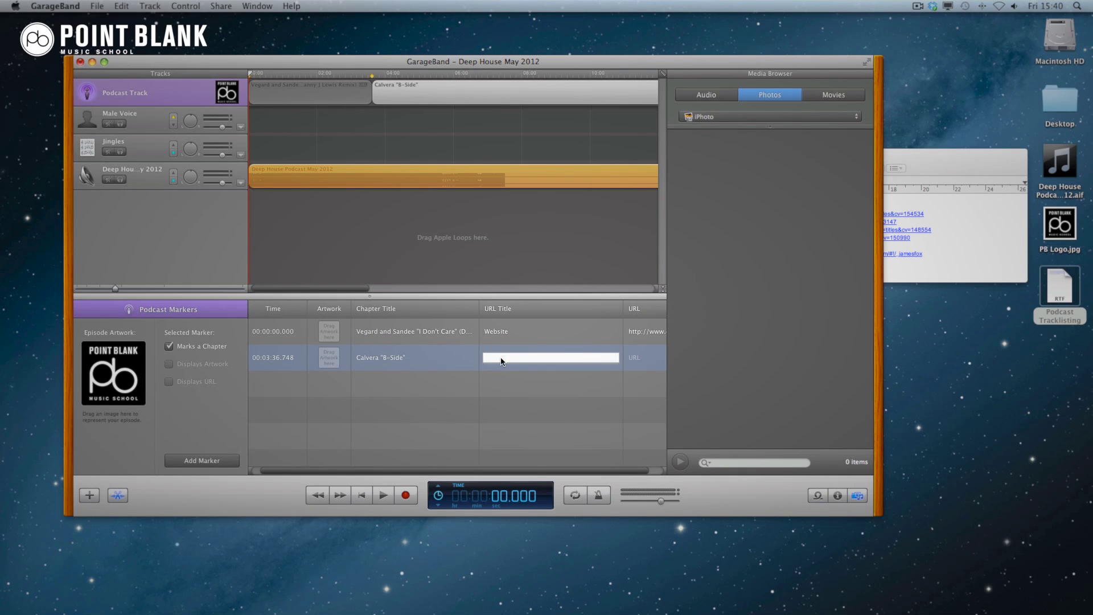
pyautogui.write('Buy Link')
pyautogui.press('Return')
# Copy the Calvera "B-Side" traxsource.com link from the tracklisting into the second marker's URL.
pyautogui.click(922, 166)
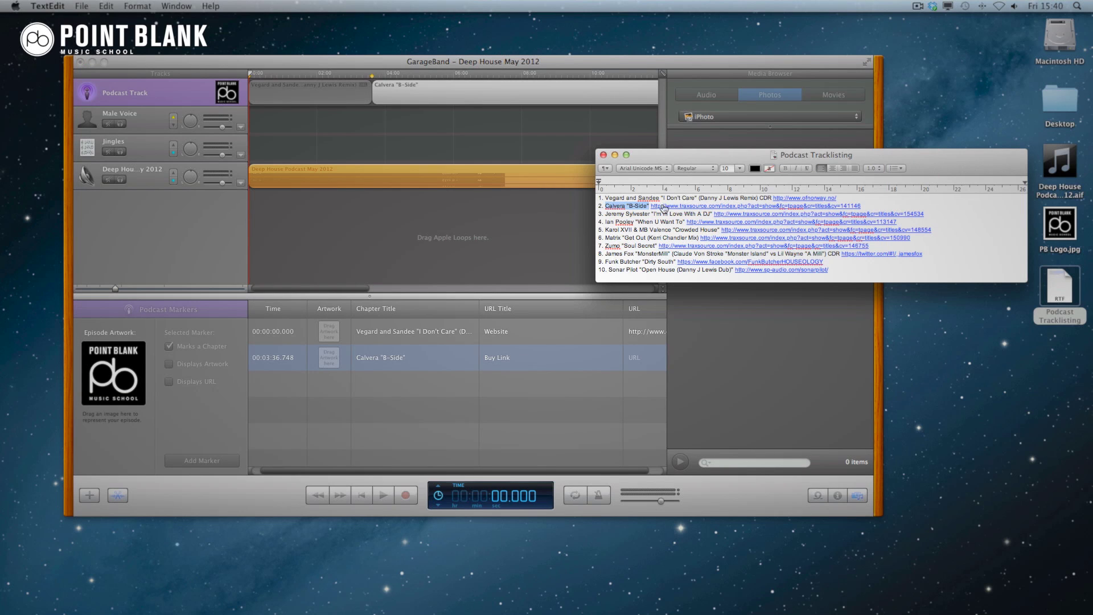
pyautogui.moveTo(861, 206); pyautogui.dragTo(653, 207)
pyautogui.press('super+c')
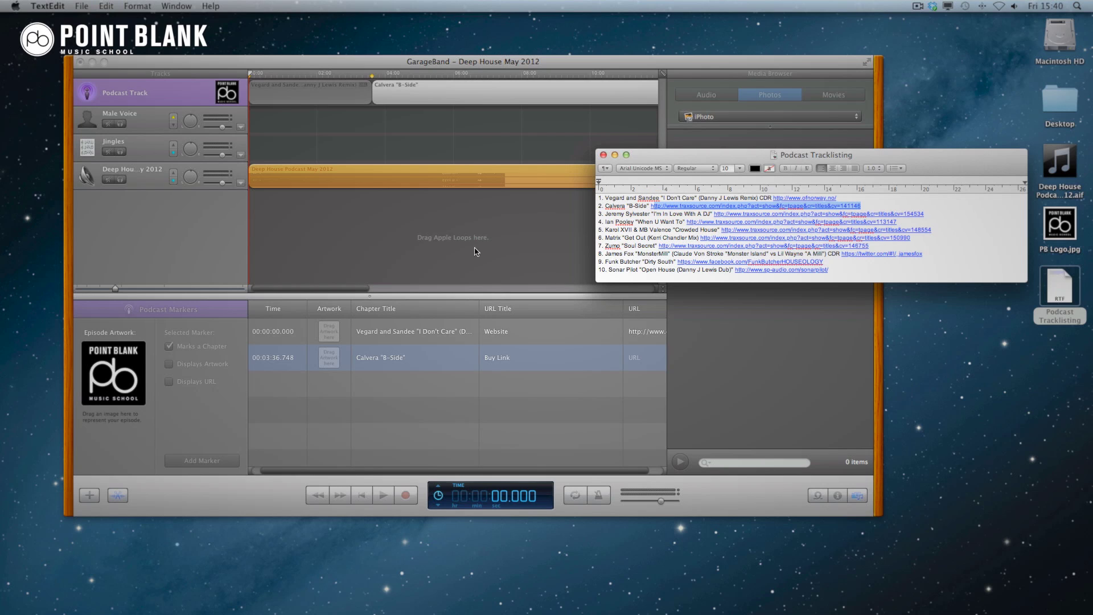
pyautogui.click(649, 362)
pyautogui.press('super+v')
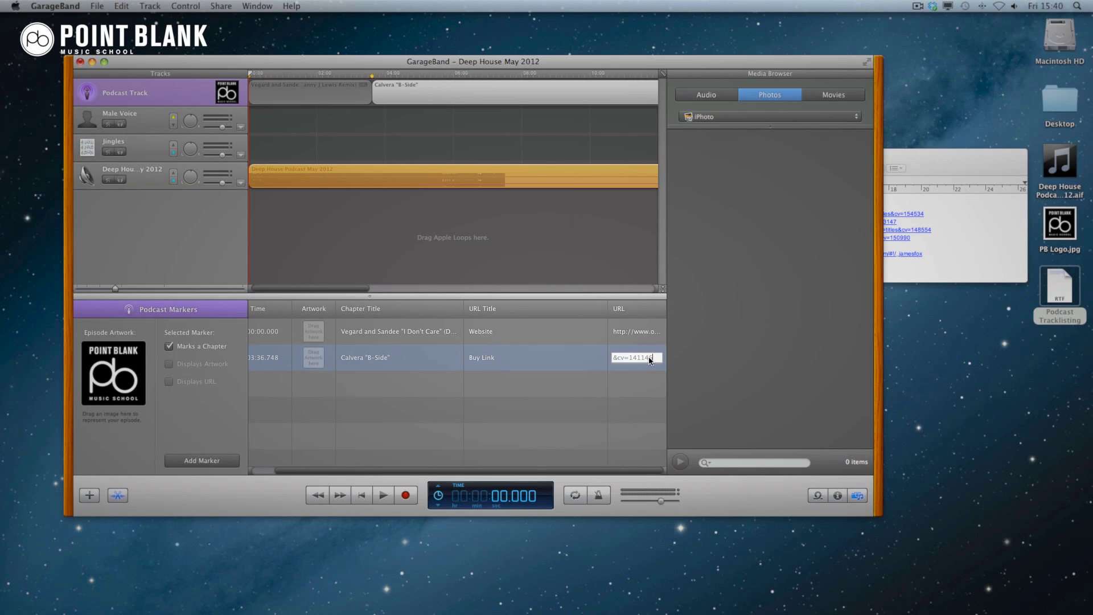
pyautogui.press('Return')
pyautogui.hscroll(-3, 414, 392)
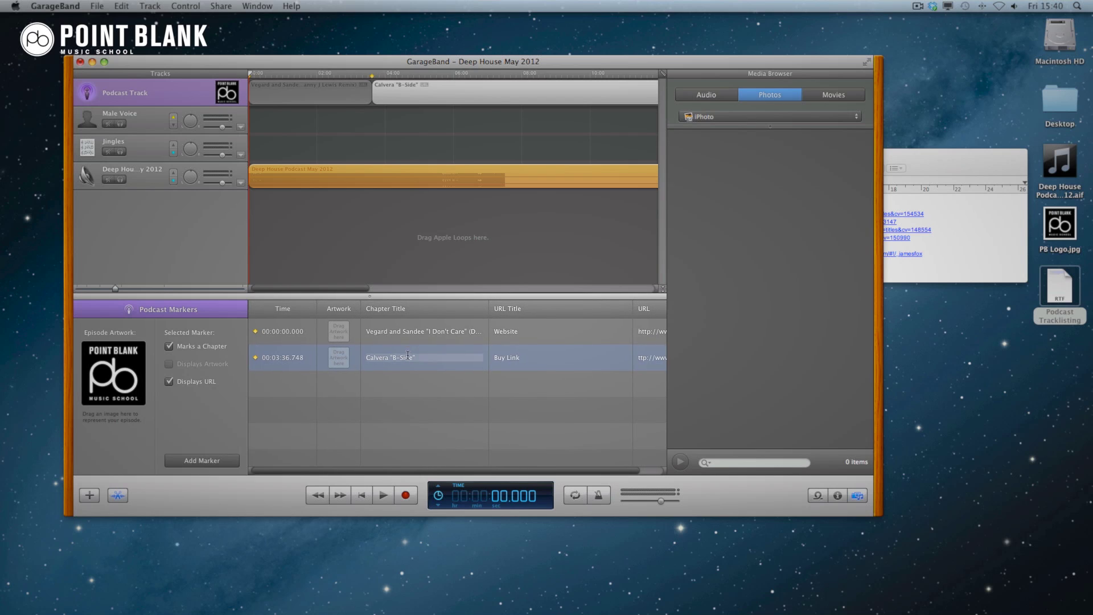
# Play the mix from about 06:19 to find where the third song comes in, and add a podcast marker at 06:42.492.
pyautogui.moveTo(114, 290); pyautogui.dragTo(75, 290)
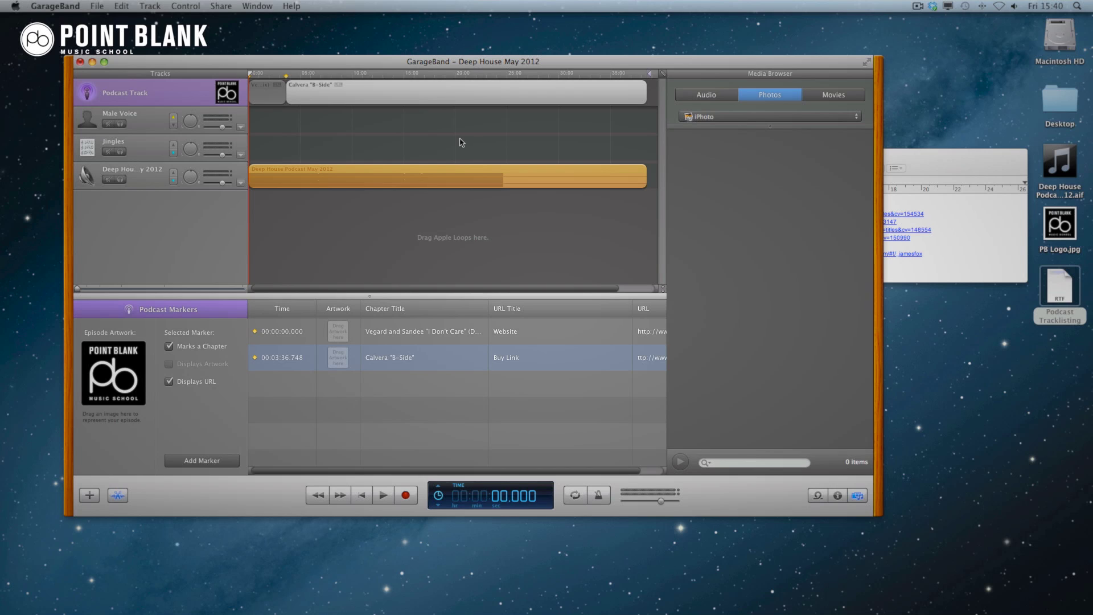
pyautogui.click(294, 75)
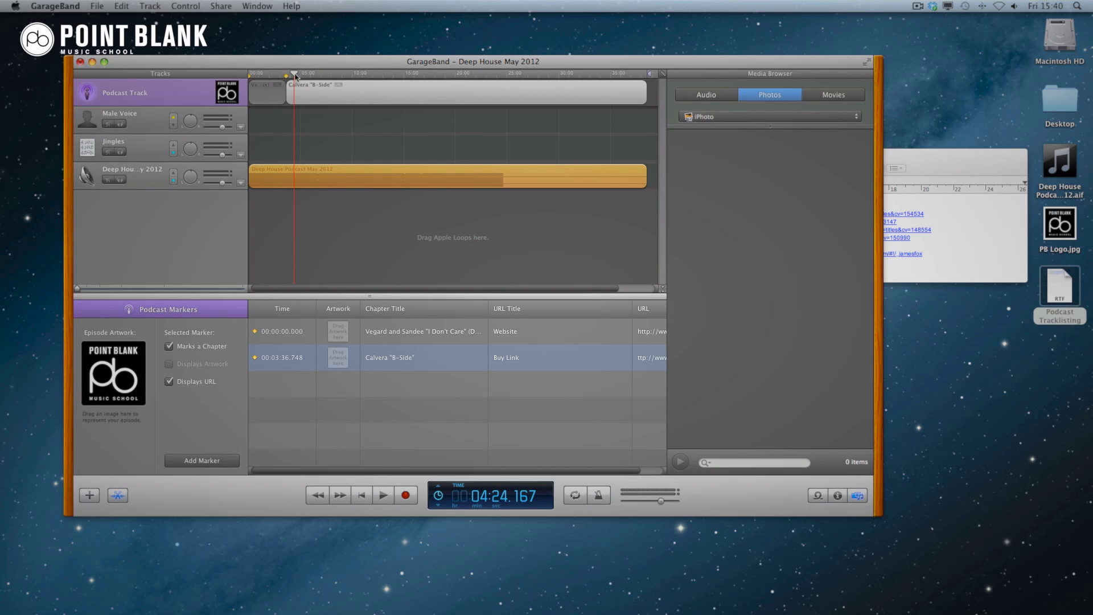
pyautogui.moveTo(295, 76); pyautogui.dragTo(314, 75)
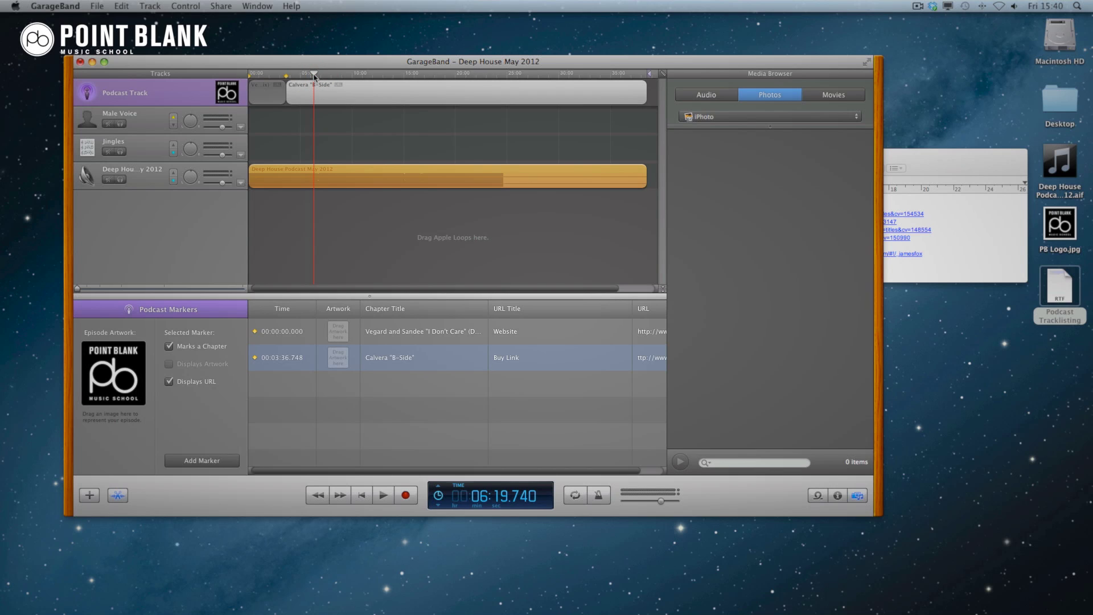
pyautogui.press('space')
pyautogui.click(324, 96)
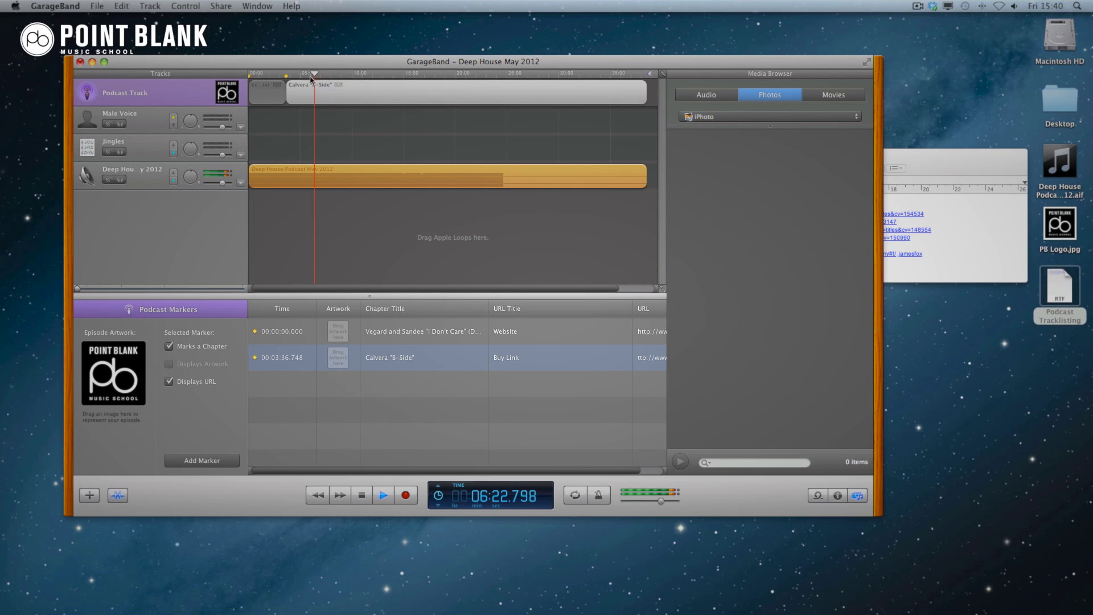
pyautogui.moveTo(78, 289); pyautogui.dragTo(114, 290)
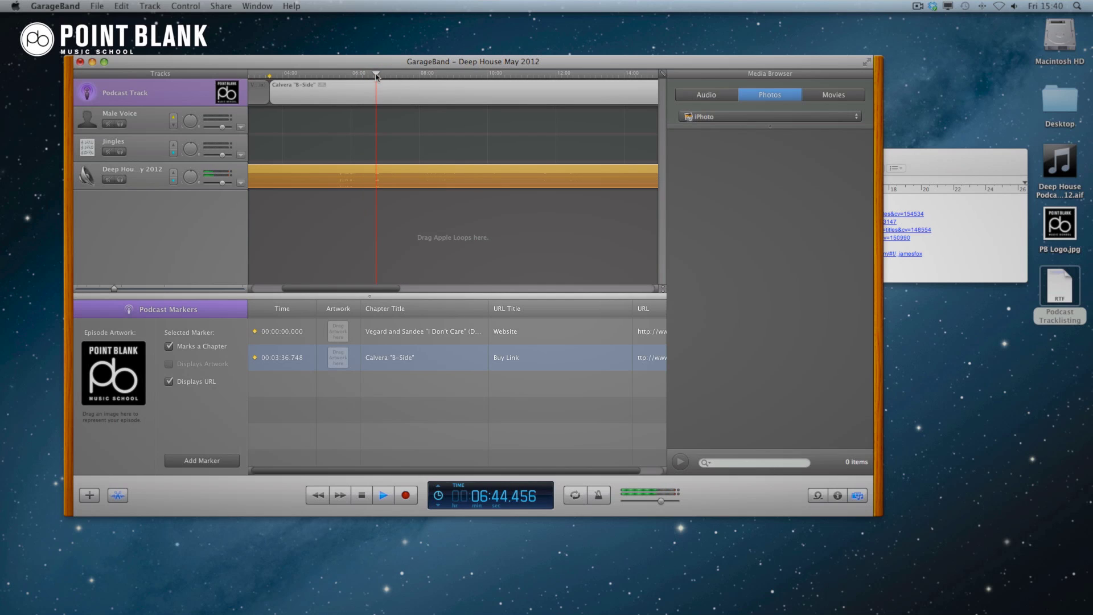
pyautogui.moveTo(377, 75); pyautogui.dragTo(373, 77)
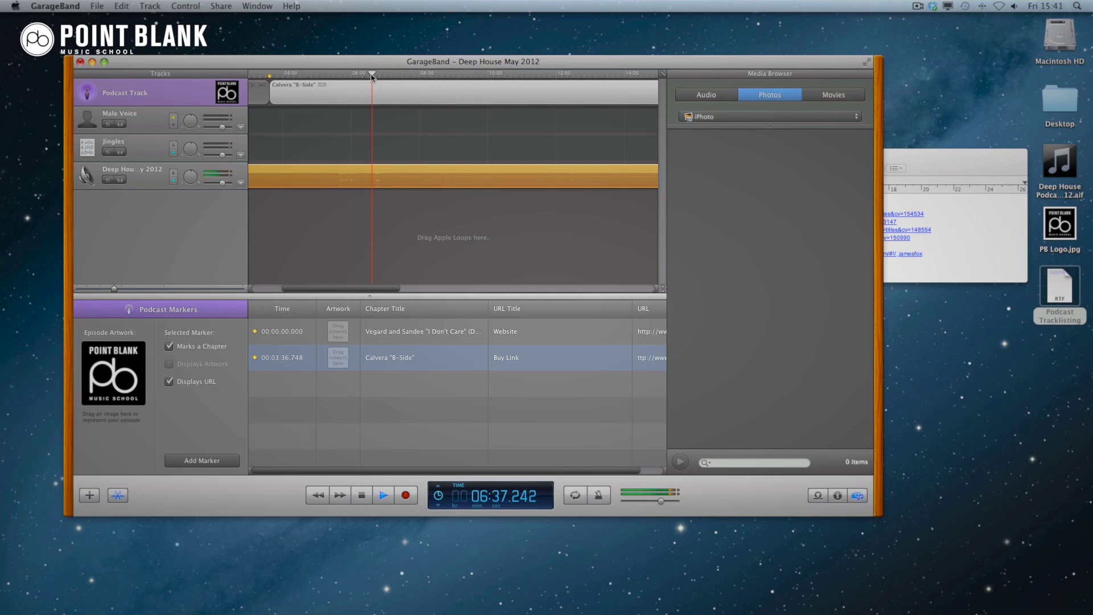
pyautogui.moveTo(114, 288); pyautogui.dragTo(138, 288)
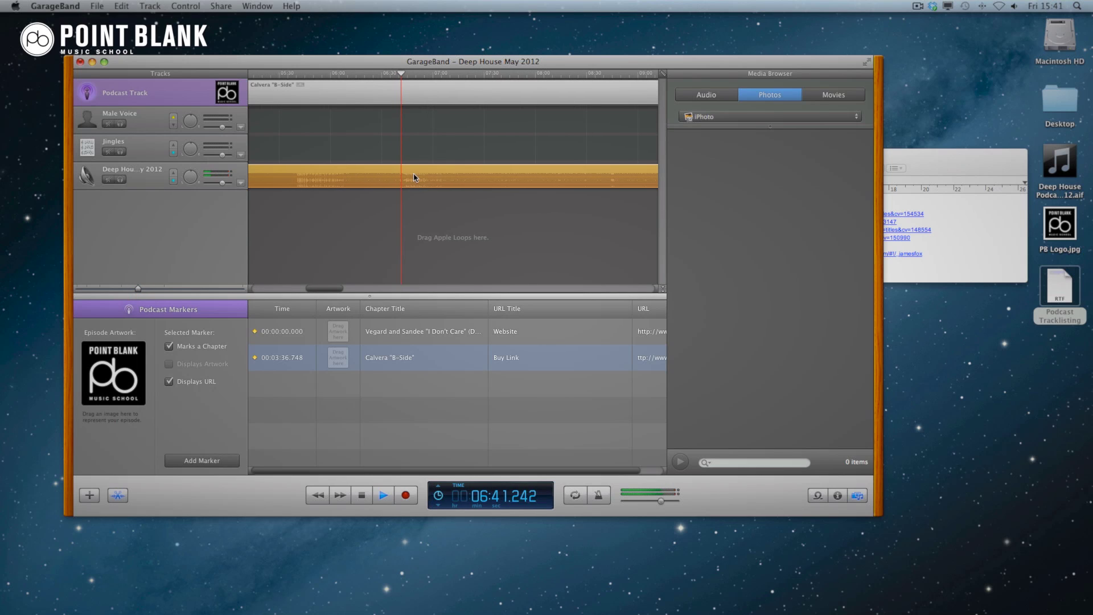
pyautogui.press('p')
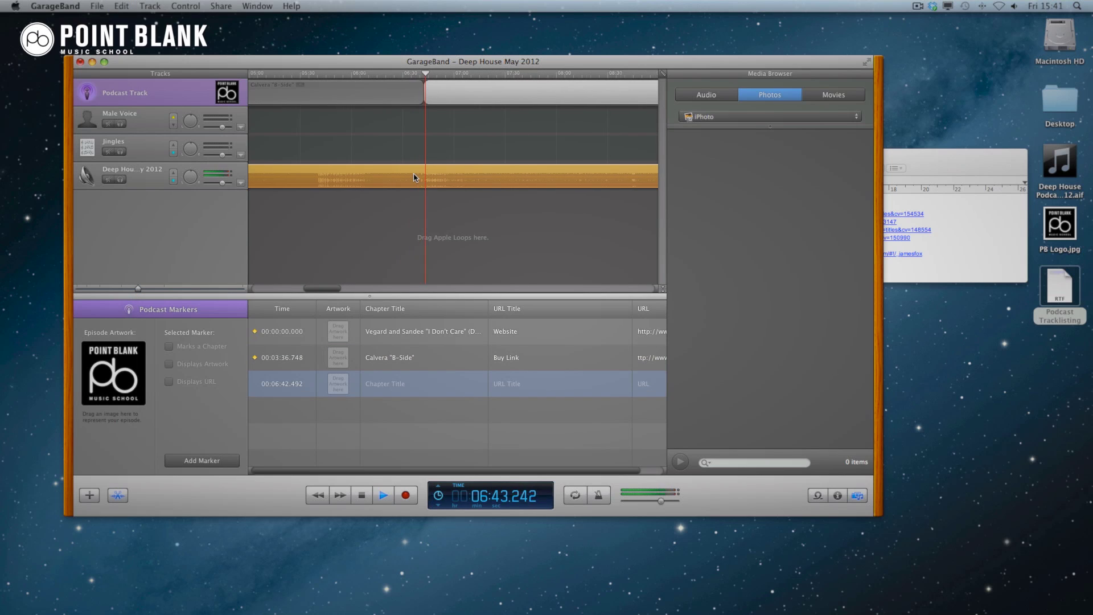
pyautogui.press('space')
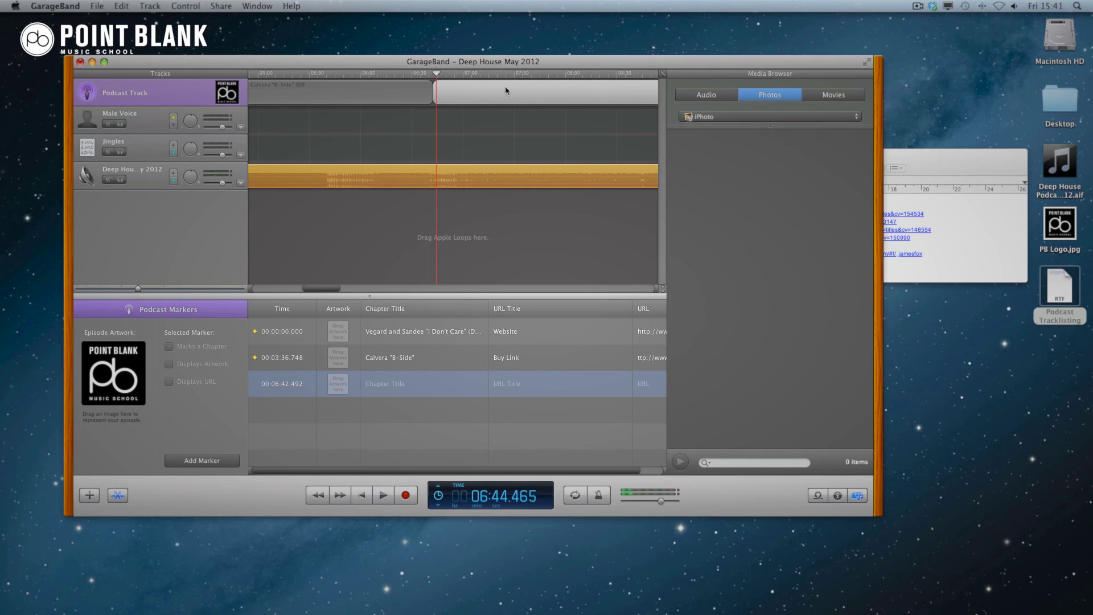
# Copy Jeremy Sylvester "I'm In Love With A DJ" from the tracklisting into the third marker's chapter title.
pyautogui.click(955, 169)
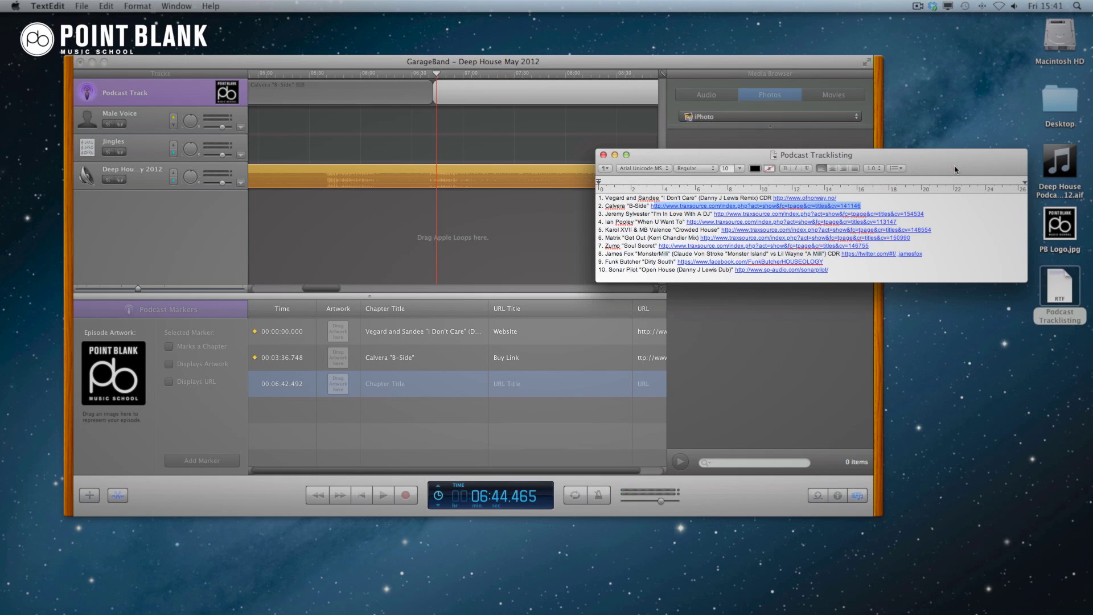
pyautogui.moveTo(605, 214); pyautogui.dragTo(711, 215)
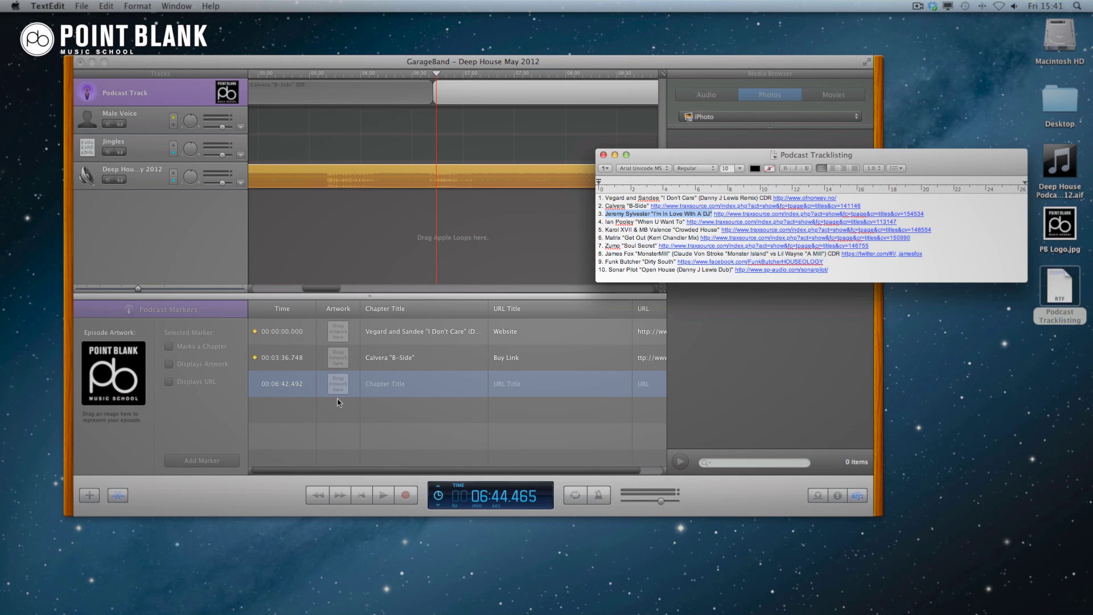
pyautogui.doubleClick(397, 382)
pyautogui.press('super+v')
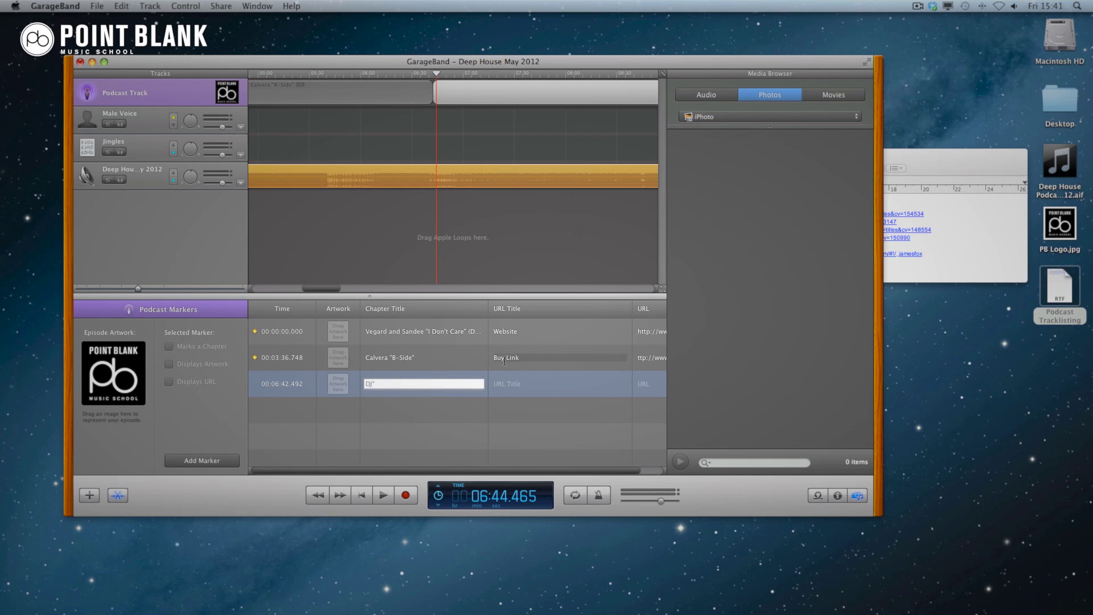
# Copy the third song's traxsource.com link from the tracklisting into the third marker's URL and set its URL title to Buy Link.
pyautogui.click(986, 152)
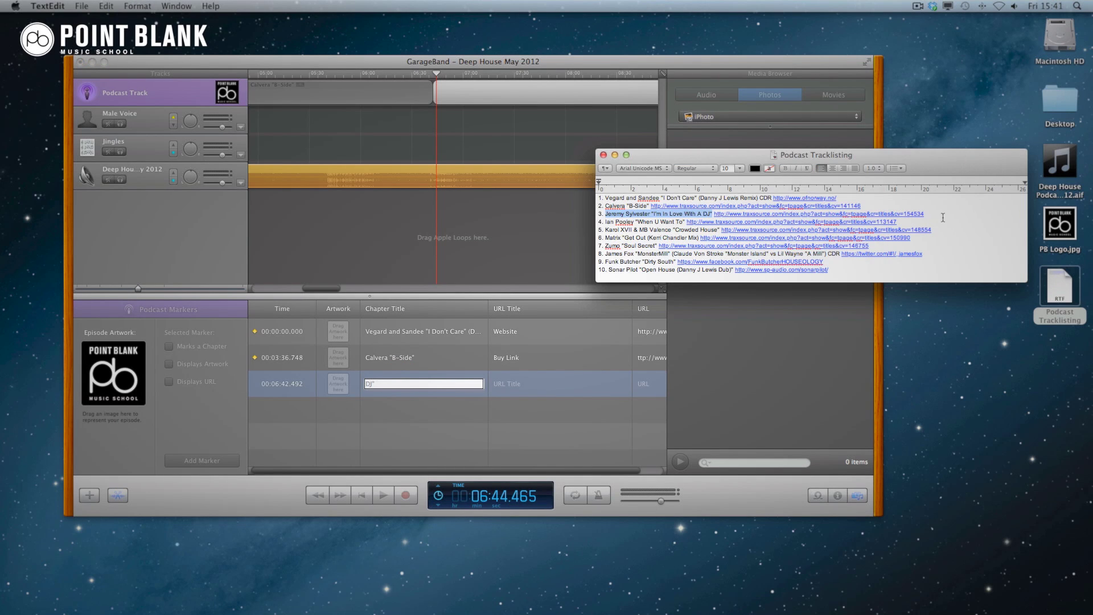
pyautogui.moveTo(926, 214); pyautogui.dragTo(716, 214)
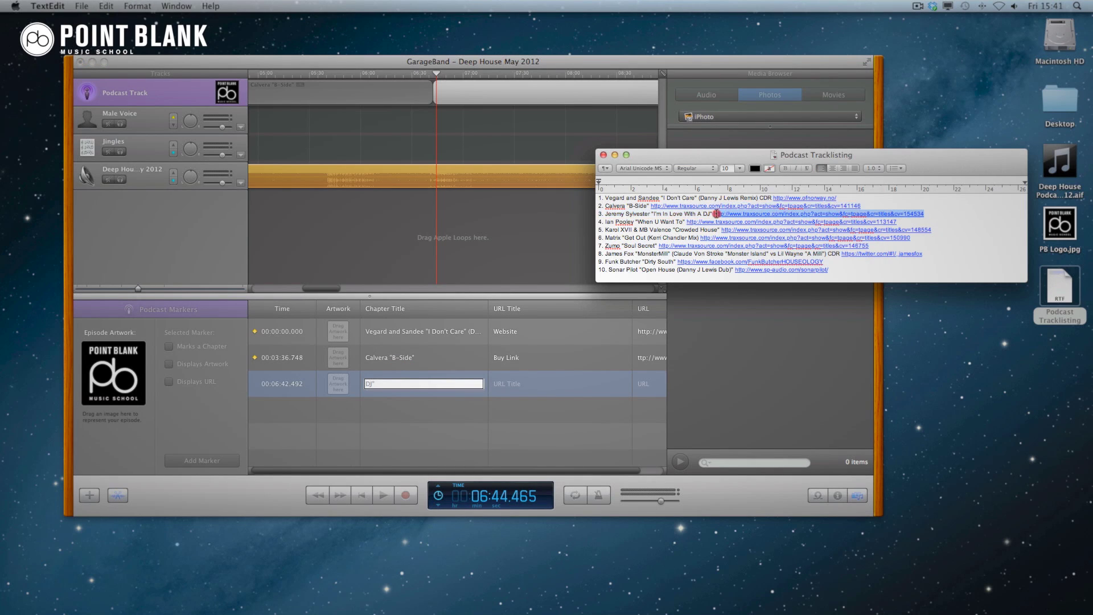
pyautogui.press('super+c')
pyautogui.click(655, 384)
pyautogui.press('super+v')
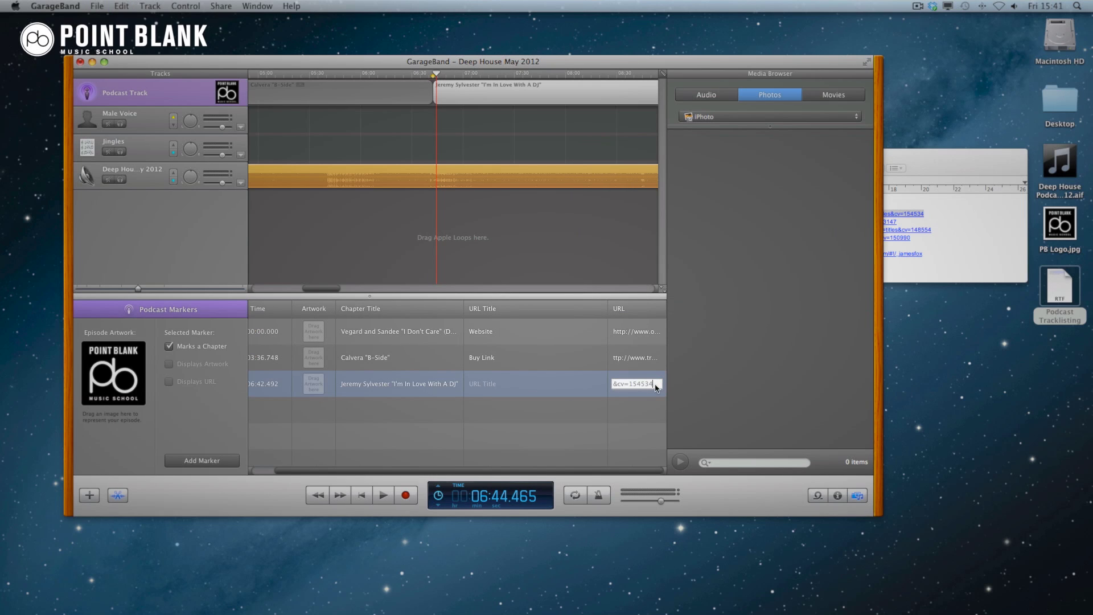
pyautogui.click(522, 380)
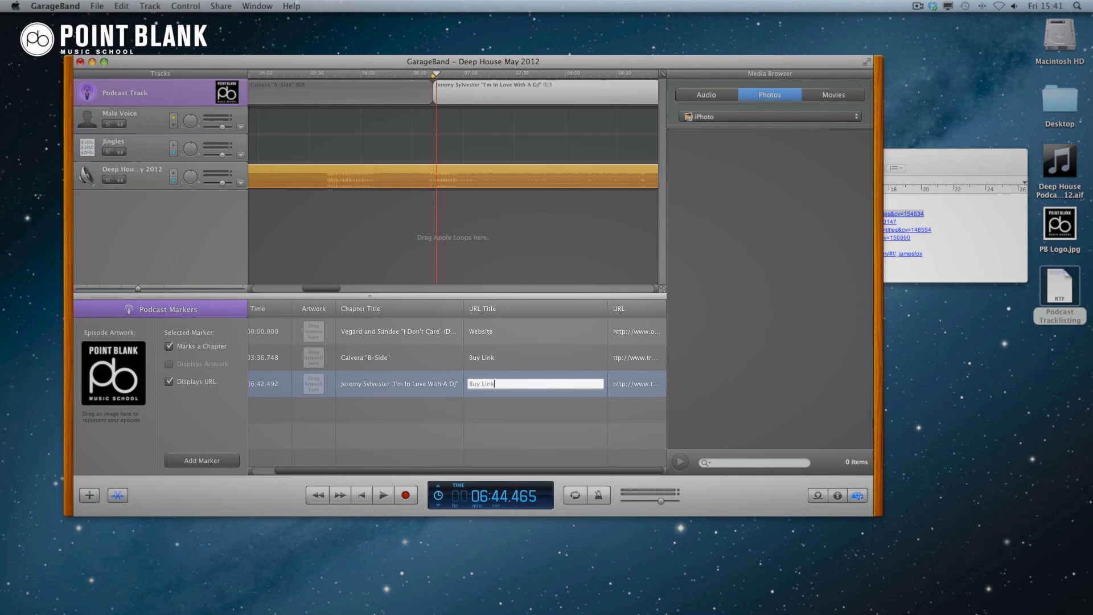
pyautogui.press('Return')
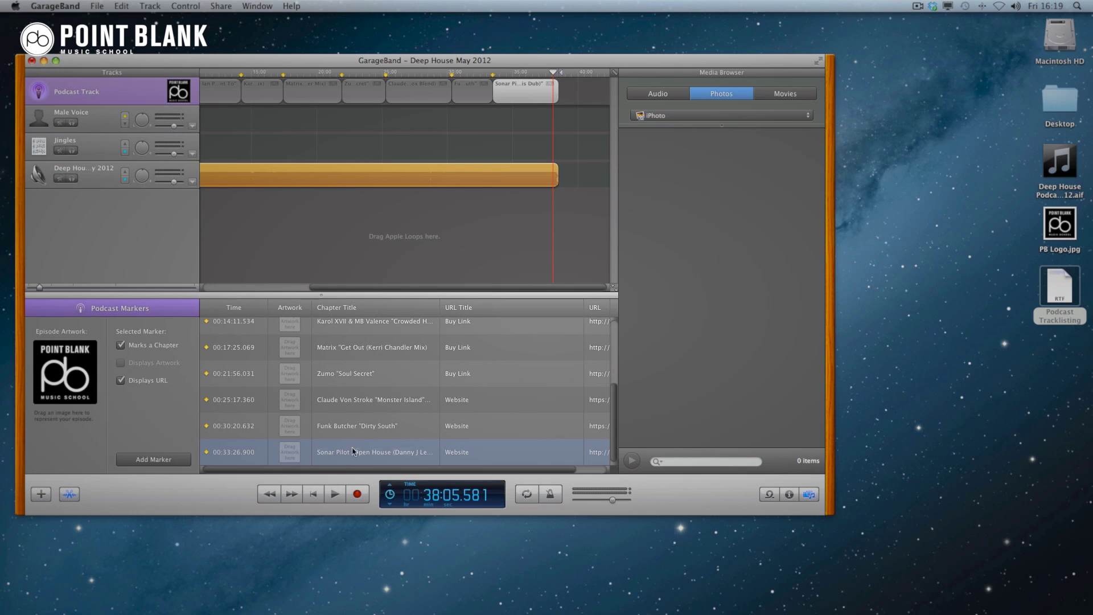
pyautogui.click(471, 348)
pyautogui.click(472, 451)
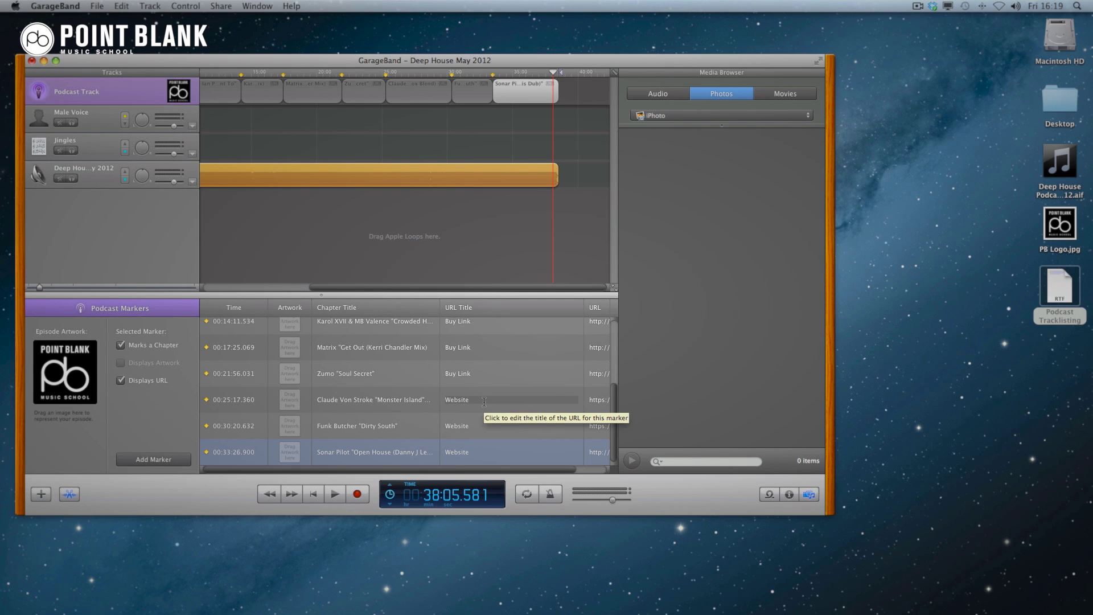
pyautogui.hscroll(1, 484, 402)
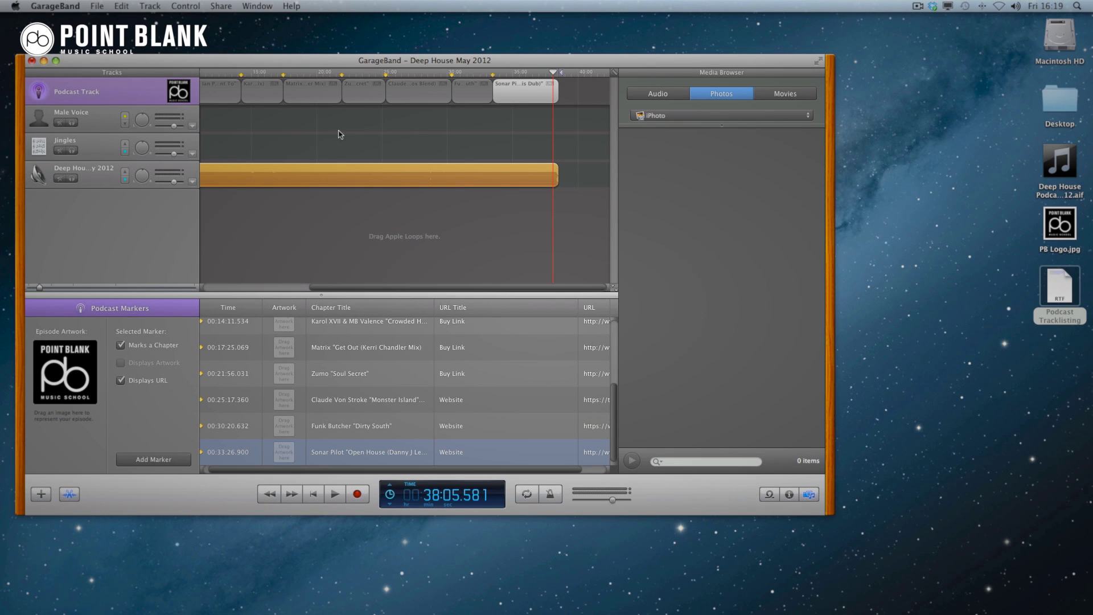
# Select the Male Voice track and change the audio input in the preferences to Yeti Stereo Microphone, accepting the audio driver change.
pyautogui.click(103, 126)
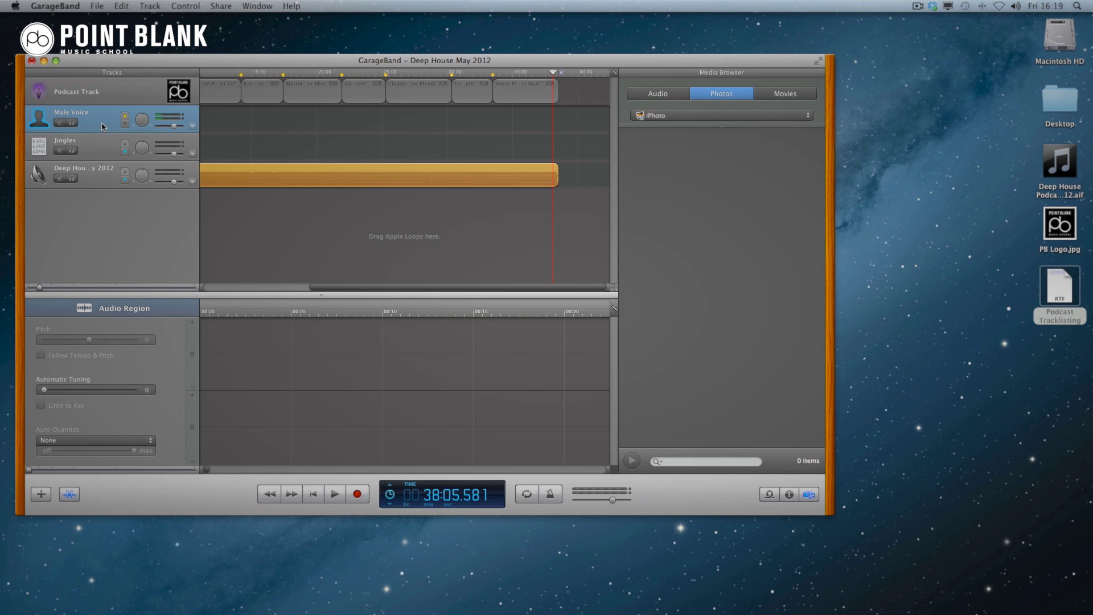
pyautogui.hscroll(-5, 296, 139)
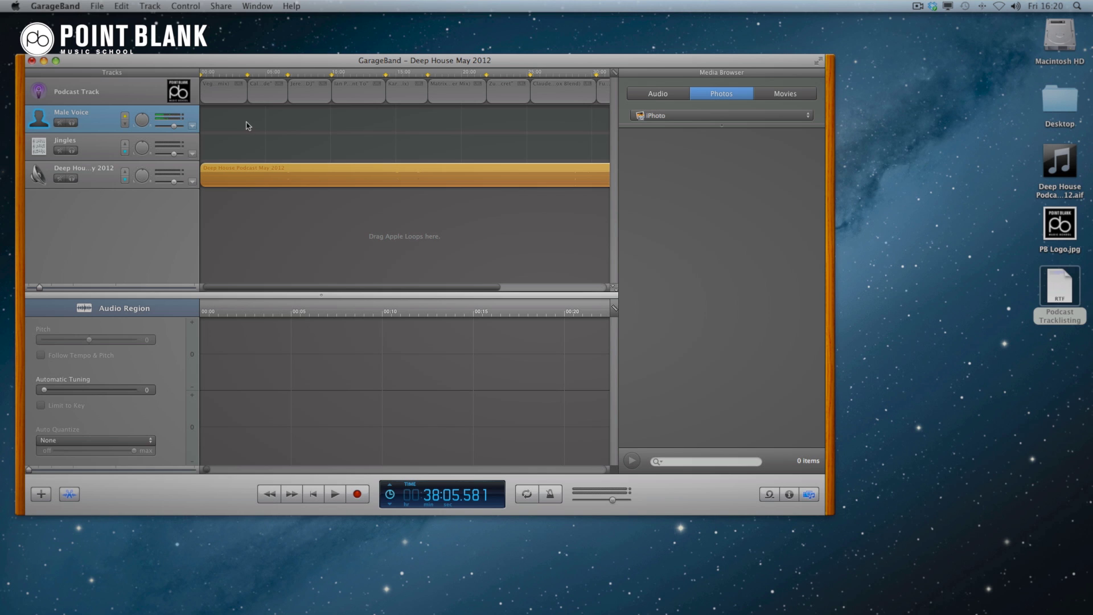
pyautogui.click(60, 6)
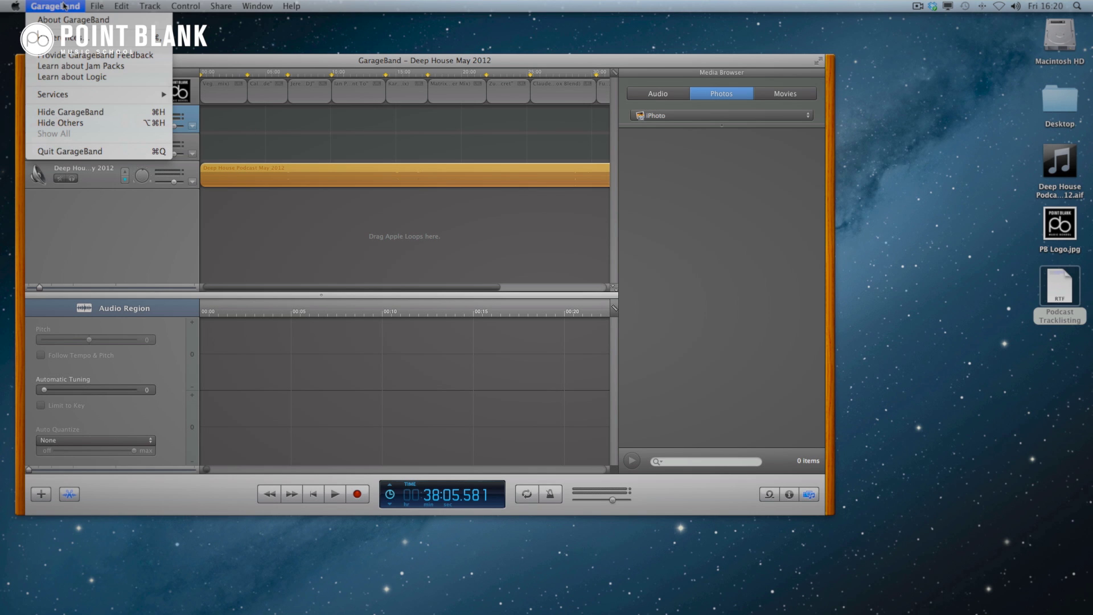
pyautogui.click(128, 37)
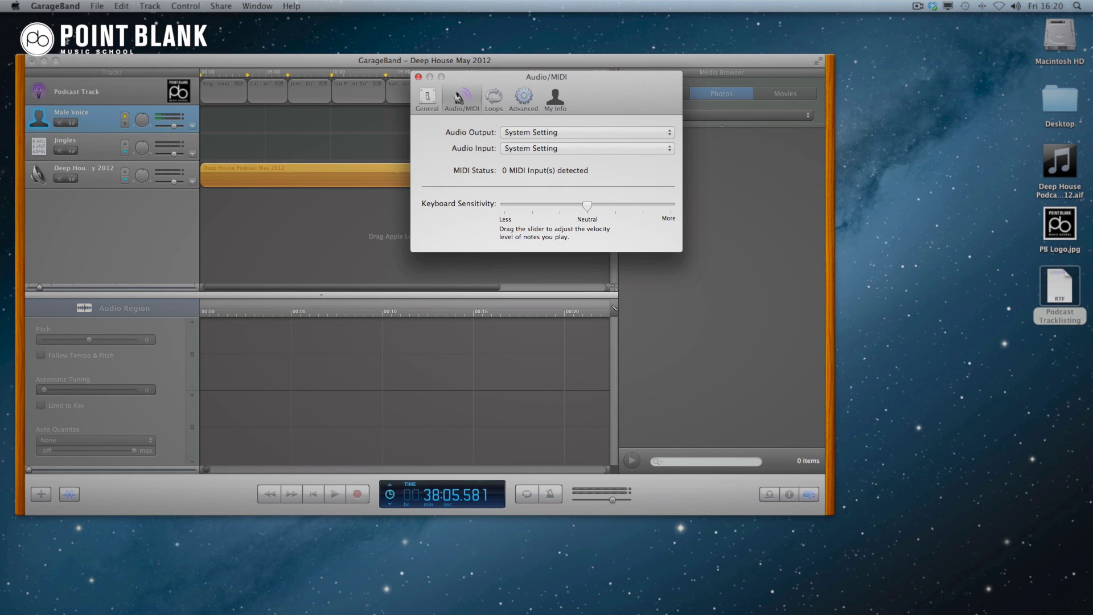
pyautogui.click(510, 149)
pyautogui.click(544, 159)
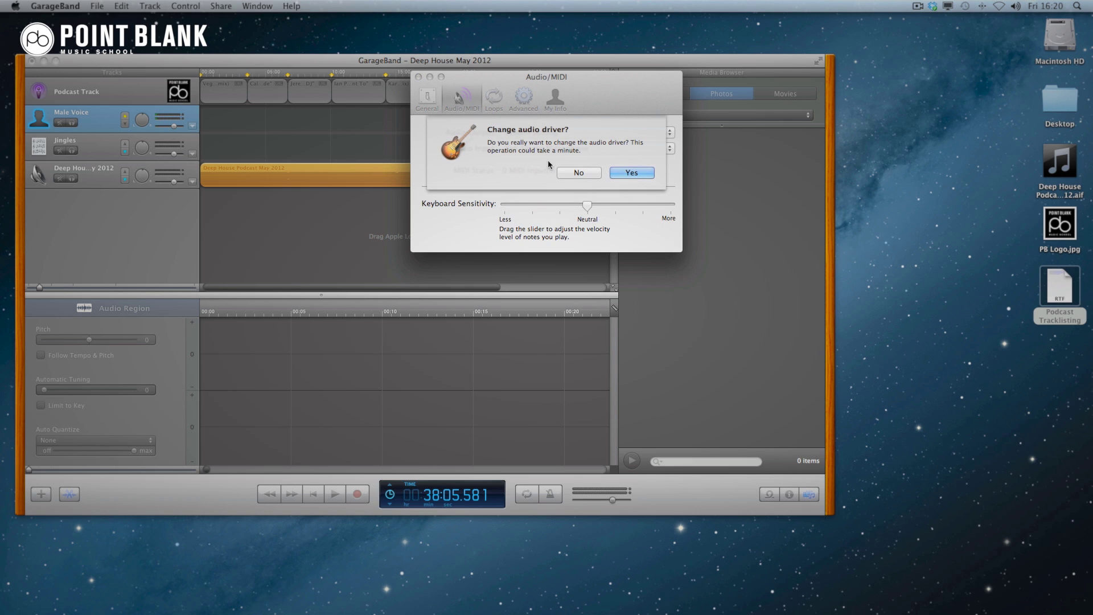
pyautogui.click(631, 173)
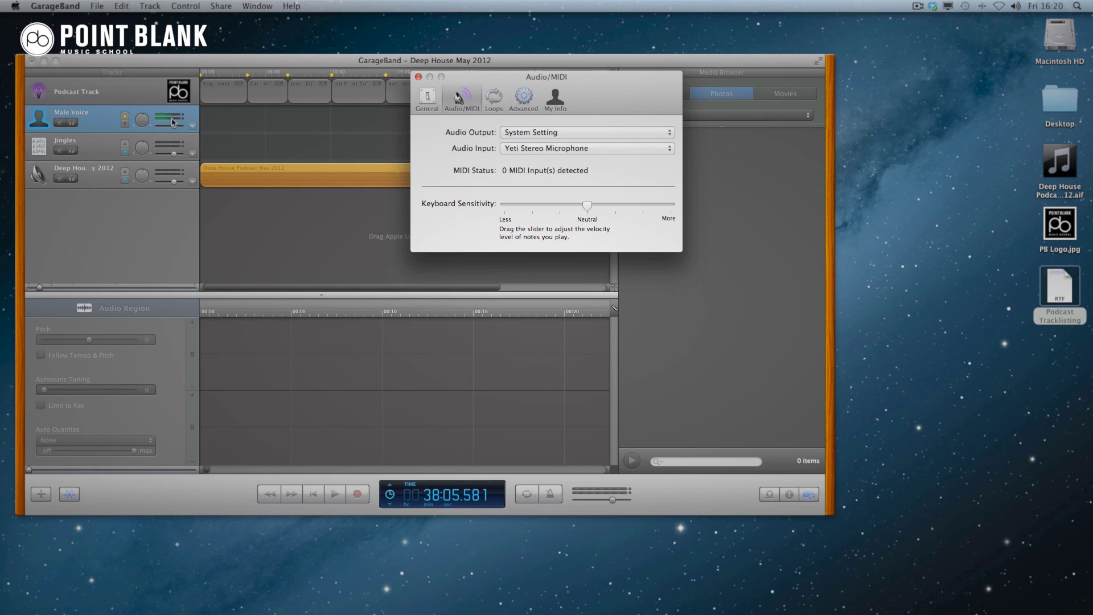
pyautogui.click(418, 76)
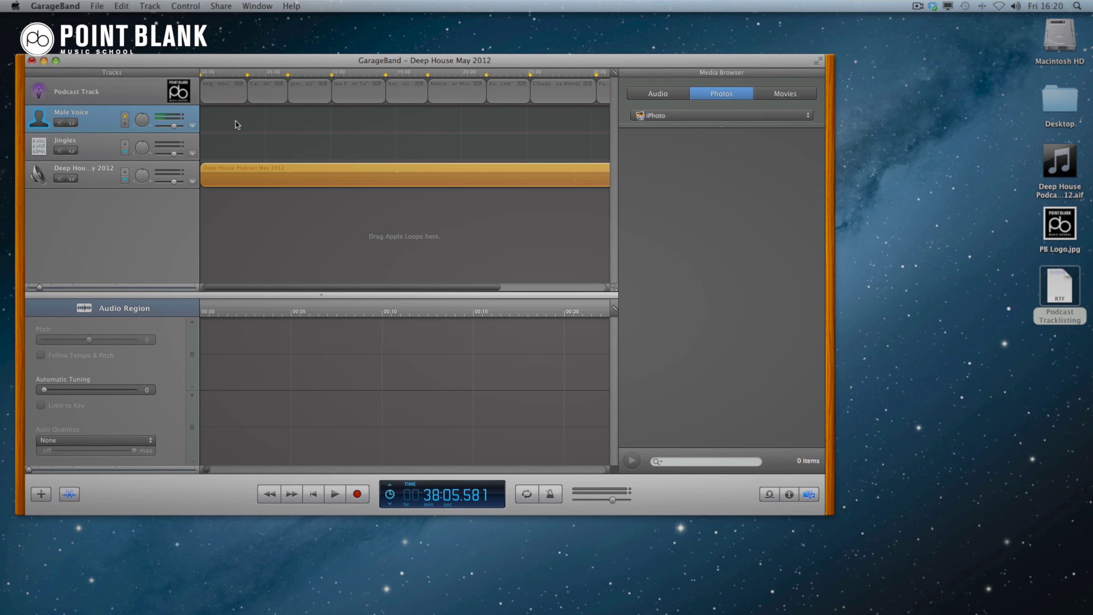
# Record two short consecutive voice-over takes on the Male Voice track, starting at 38:05.581.
pyautogui.click(358, 494)
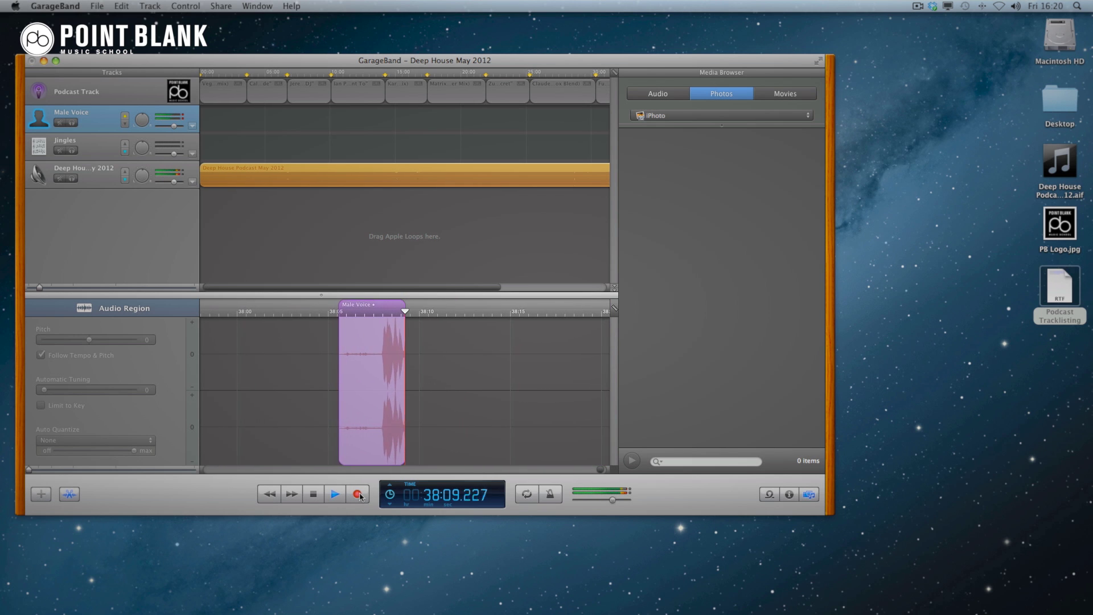
pyautogui.press('space')
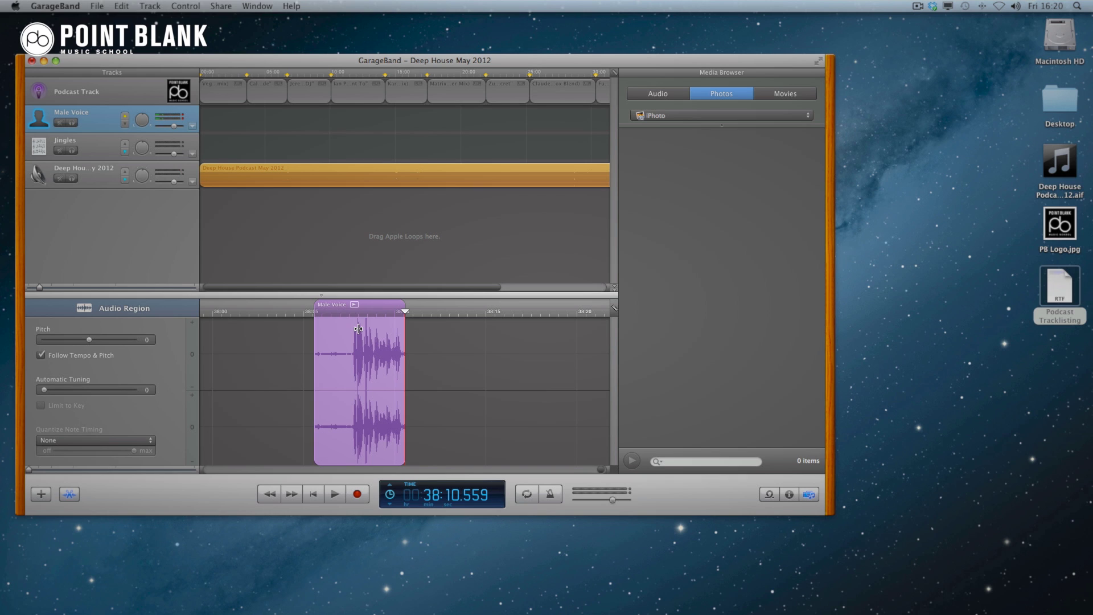
pyautogui.click(434, 351)
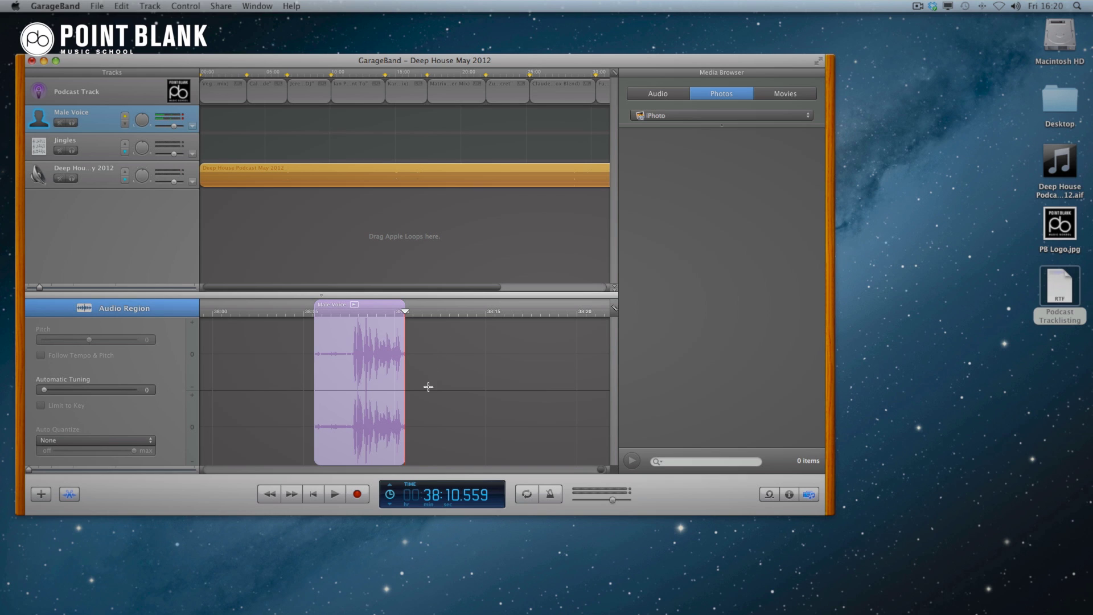
pyautogui.click(357, 494)
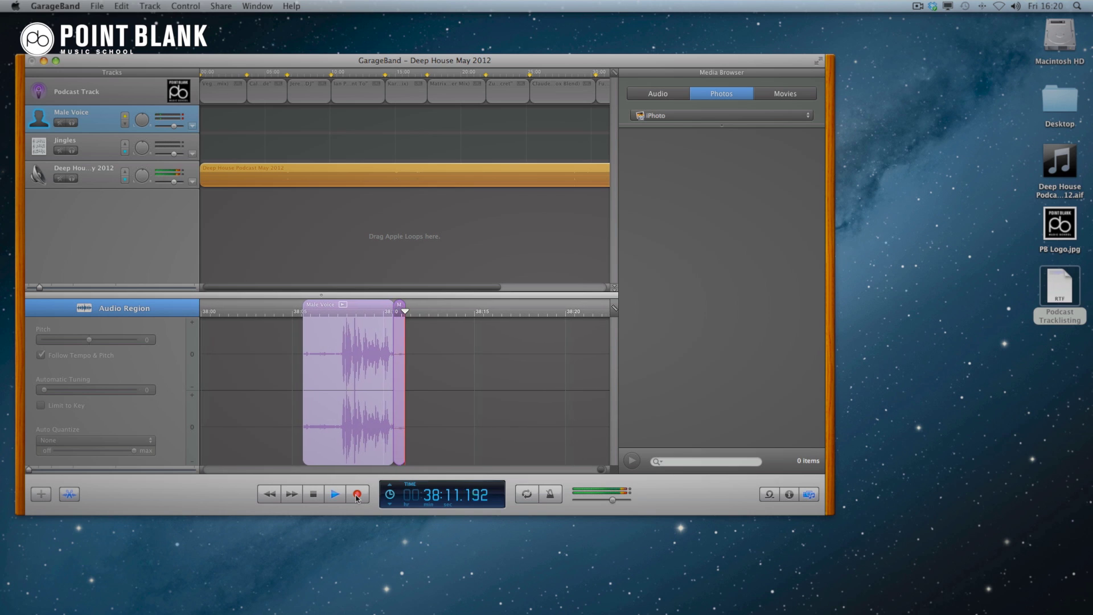
pyautogui.click(357, 494)
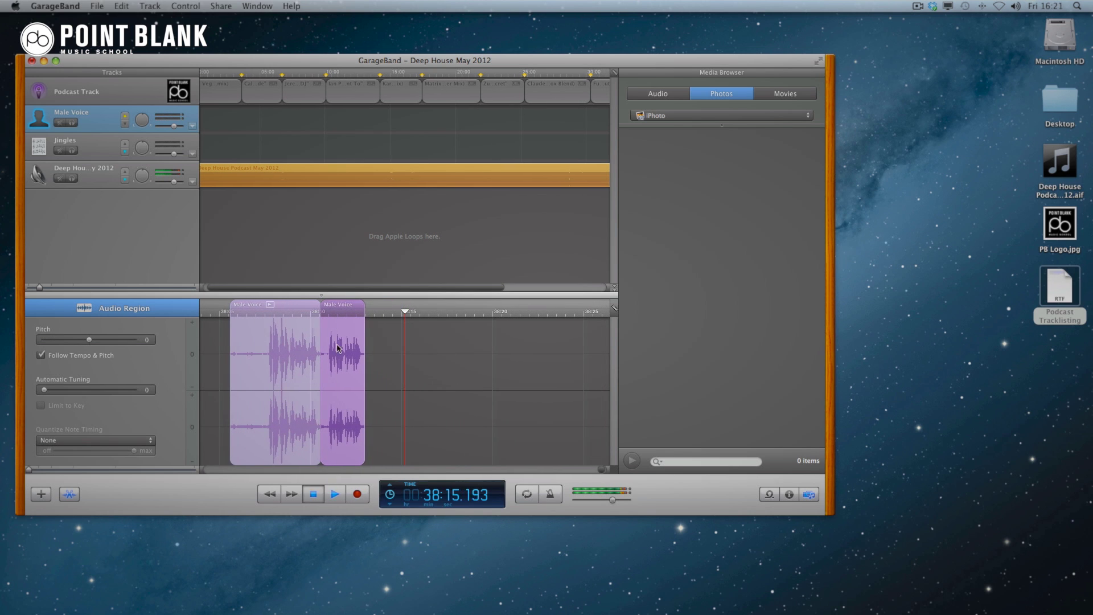
pyautogui.press('space')
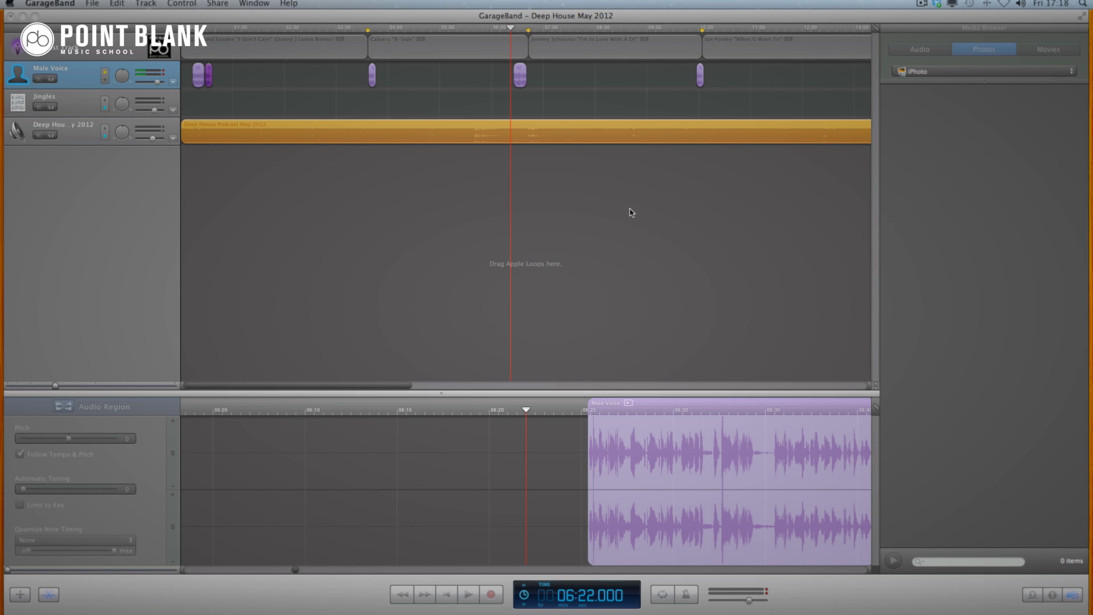
# Place the playhead at 13:49.333, just before the paired voice regions, and open the Male Voice track's effect settings.
pyautogui.hscroll(5, 607, 95)
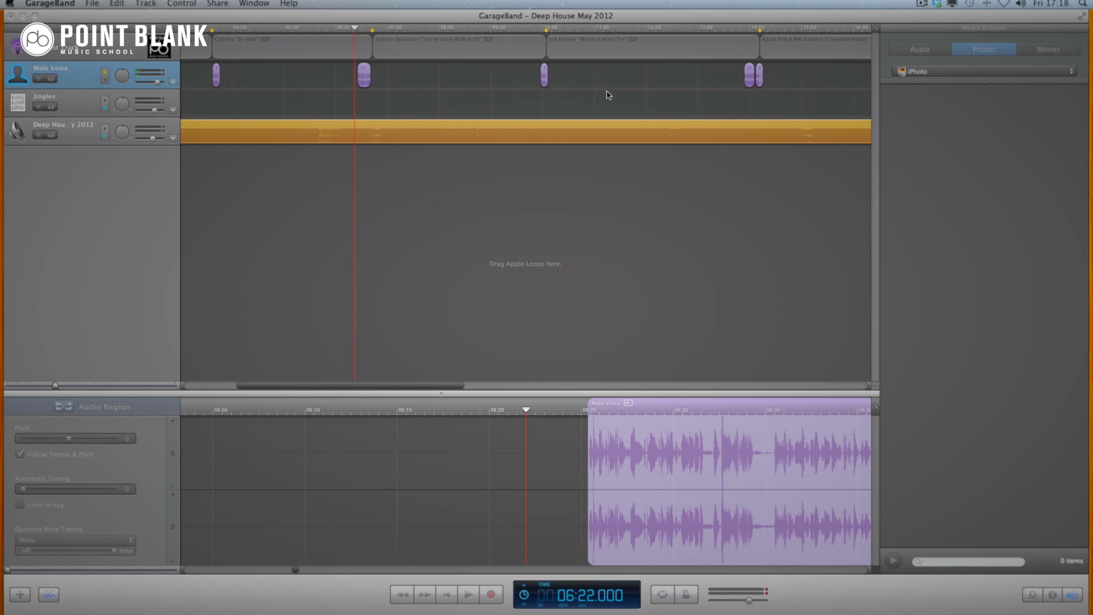
pyautogui.click(715, 28)
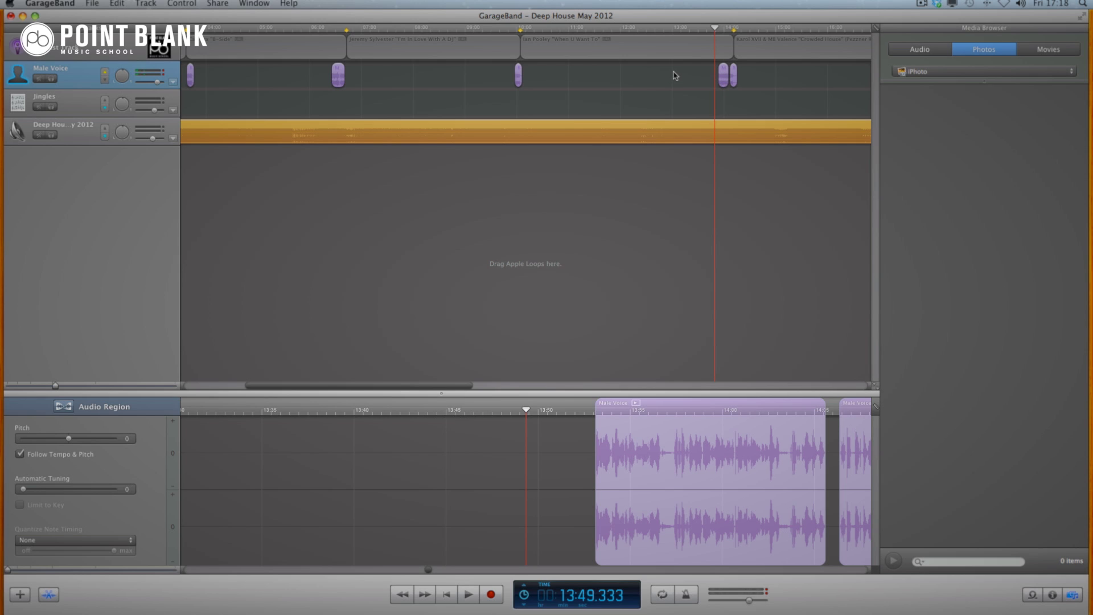
pyautogui.click(1052, 594)
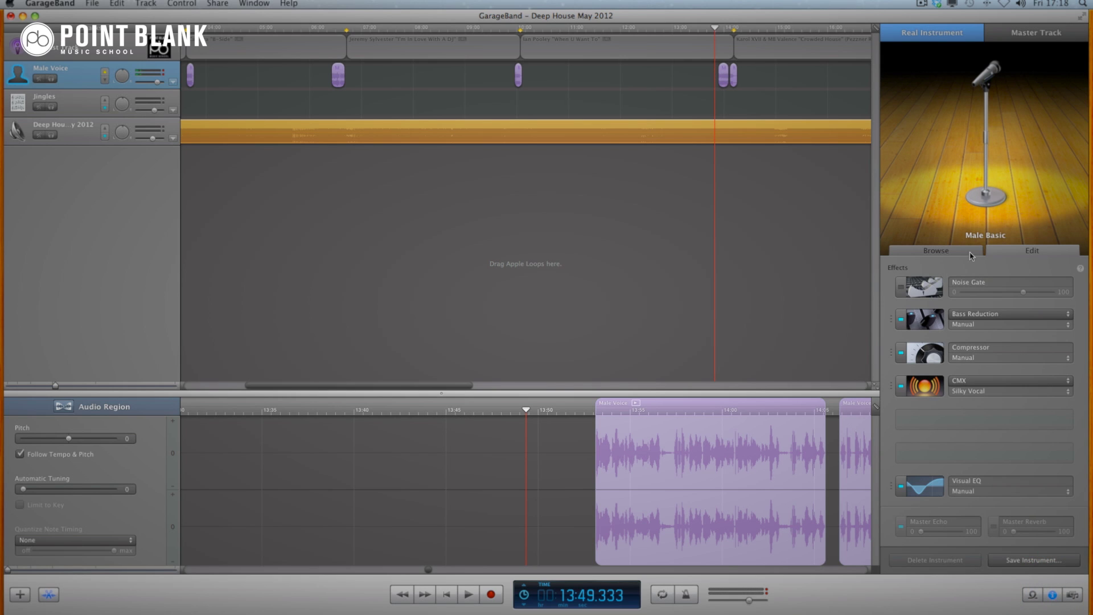
# Examine the Ducker effect's settings on the master track, close them and return to the Male Voice track's effects.
pyautogui.click(1024, 37)
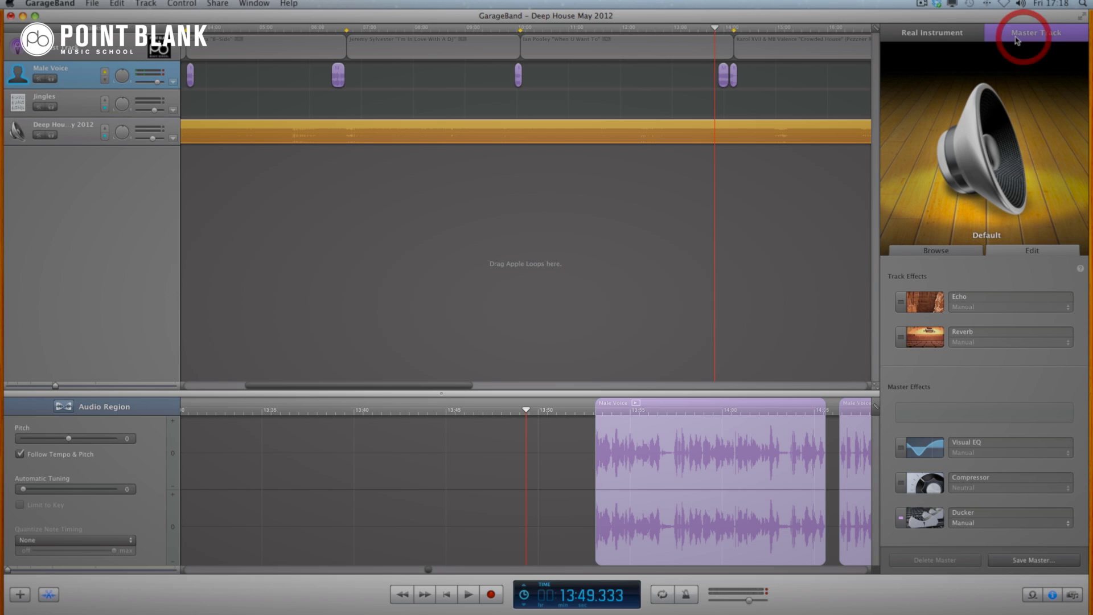
pyautogui.click(943, 36)
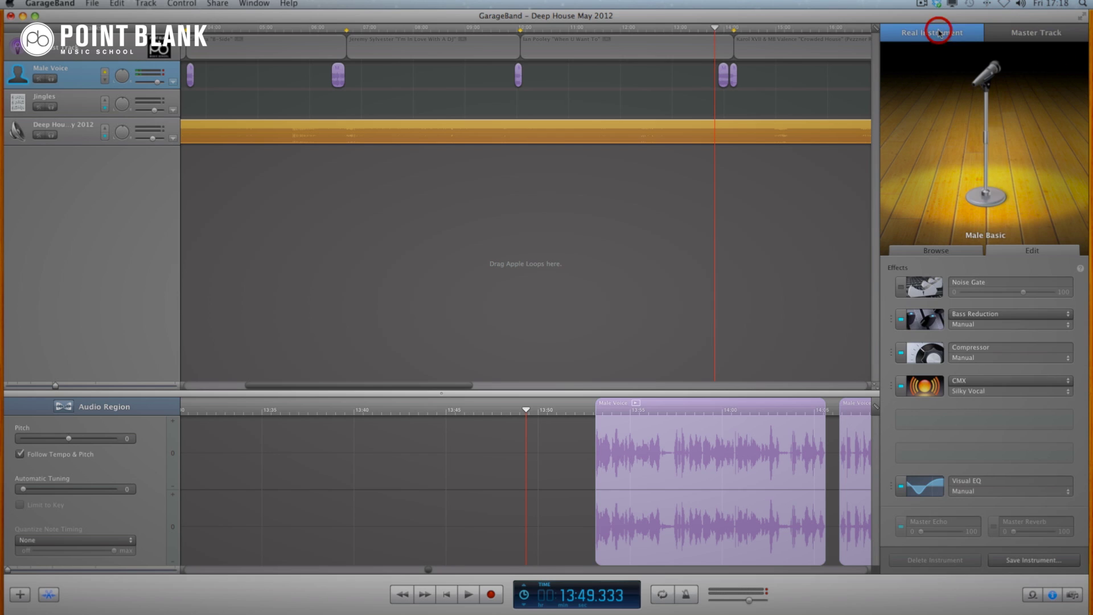
pyautogui.click(1028, 36)
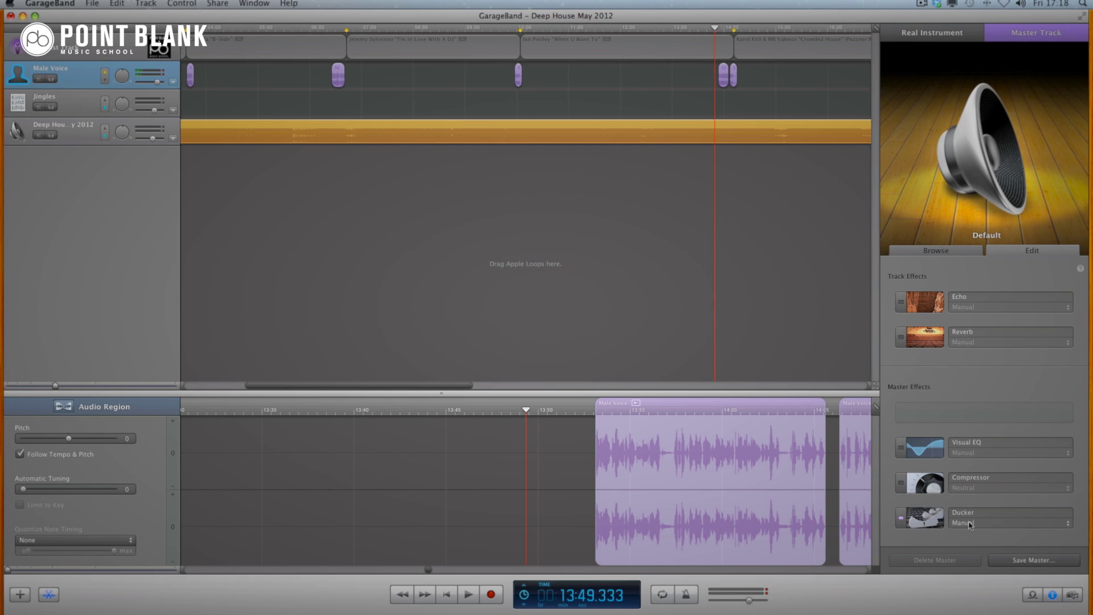
pyautogui.click(924, 518)
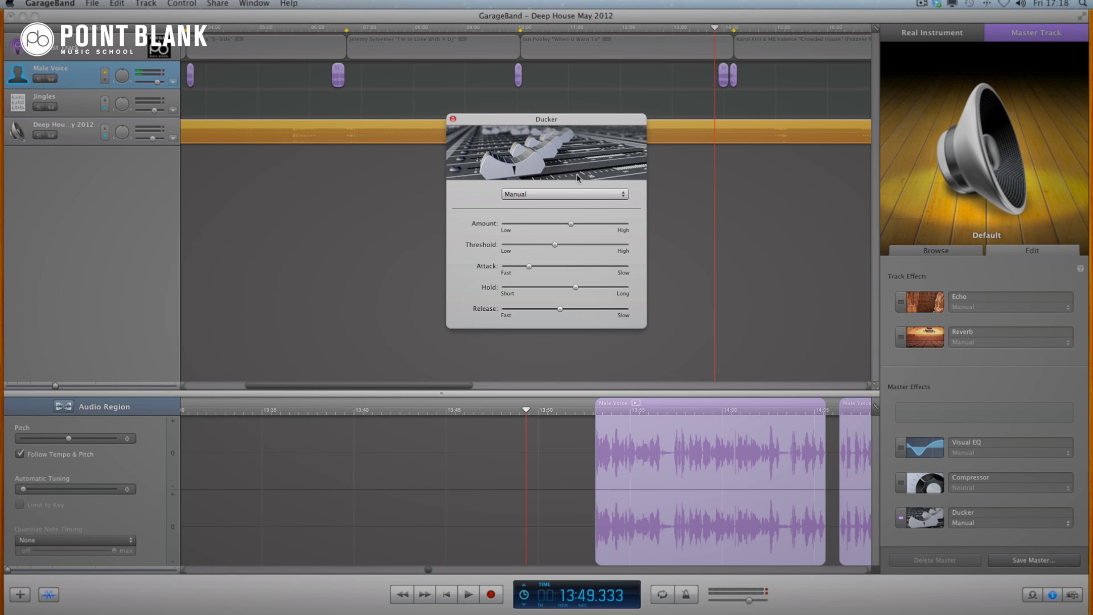
pyautogui.click(453, 119)
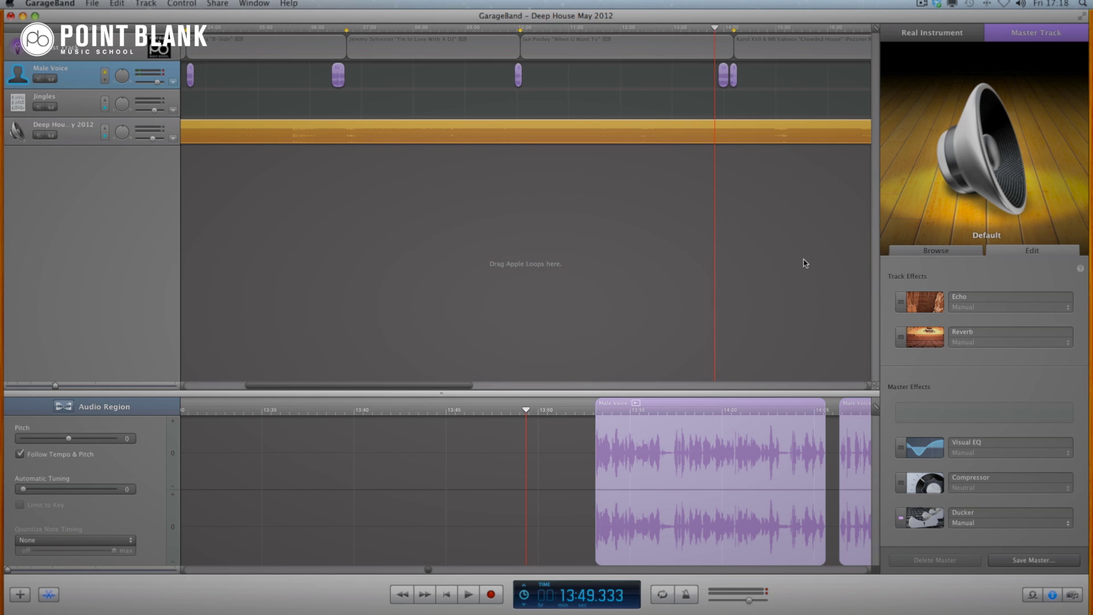
pyautogui.click(931, 38)
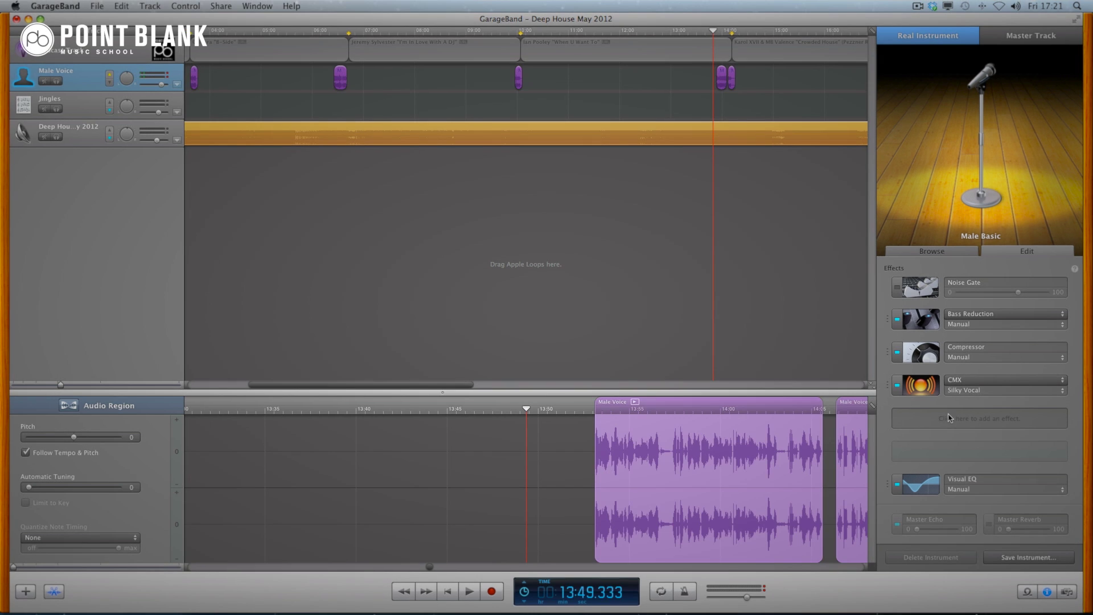
# Show the podcast track's info and set its title to "Point Blank Online Deep House Podcast May 2012 presented by" plus the presenter's name.
pyautogui.click(99, 54)
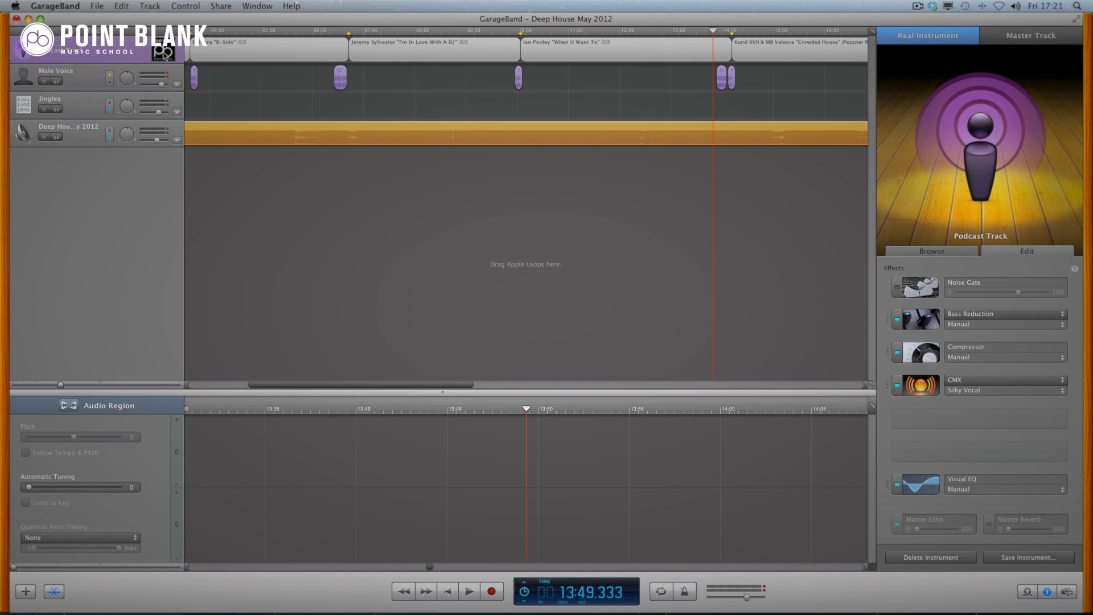
pyautogui.click(1047, 593)
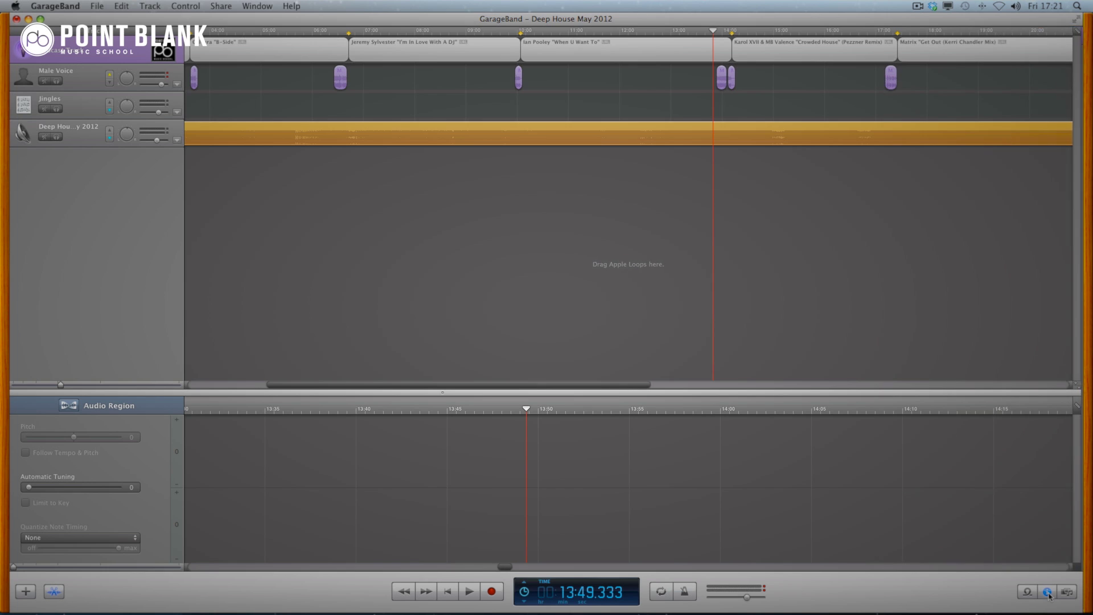
pyautogui.click(1048, 592)
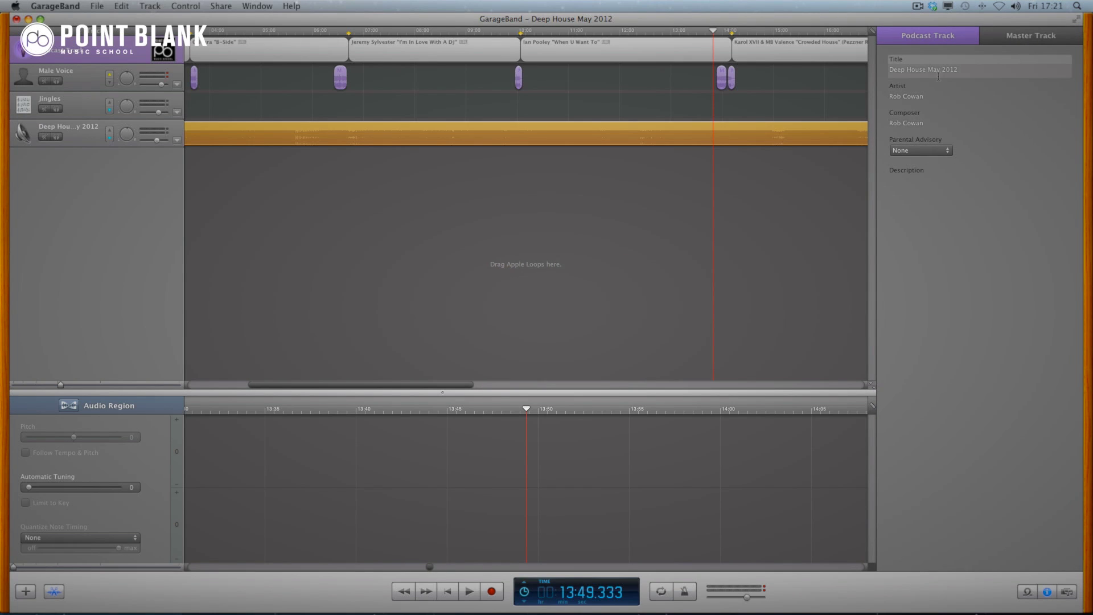
pyautogui.click(889, 69)
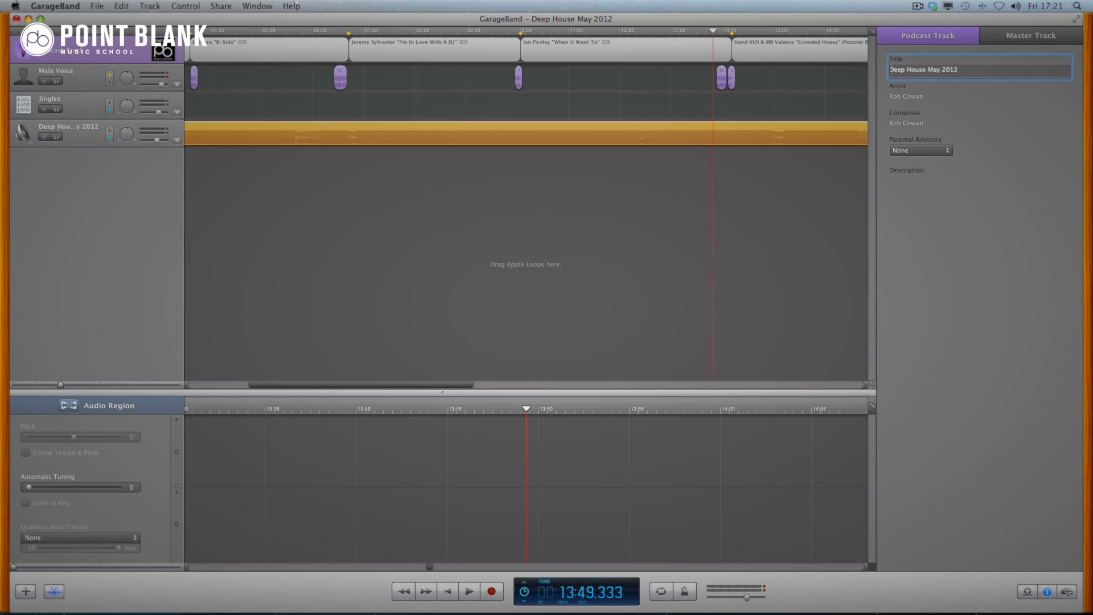
pyautogui.write('Point Blank Online Deep House Podcast May 2012 presented')
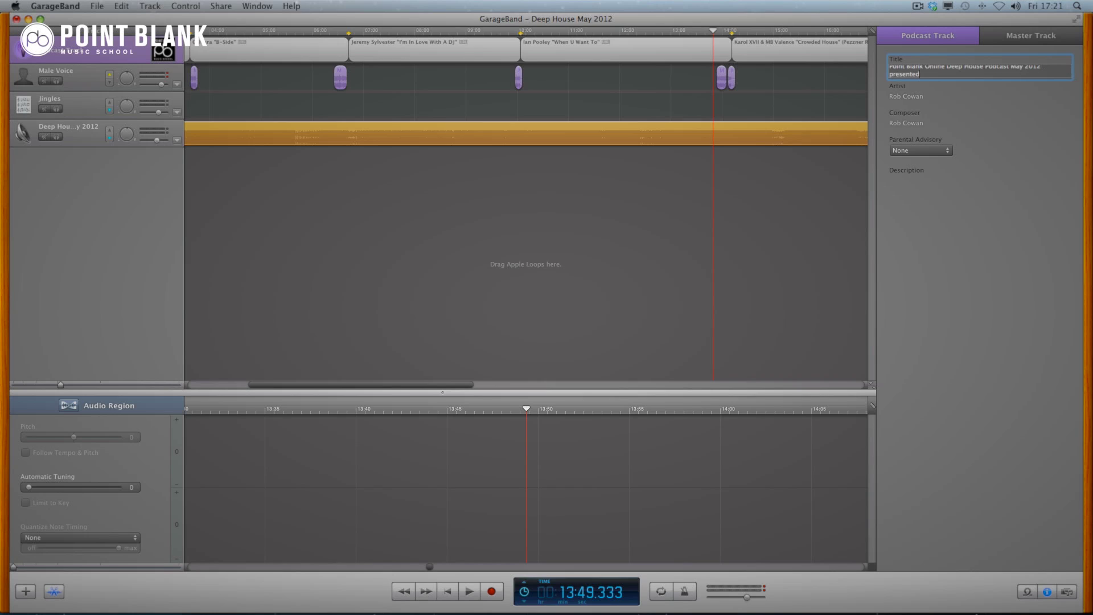
pyautogui.write(' by Danny J Lewis')
# Set both the artist and the composer of the podcast to "Various".
pyautogui.click(917, 101)
pyautogui.write('Vario')
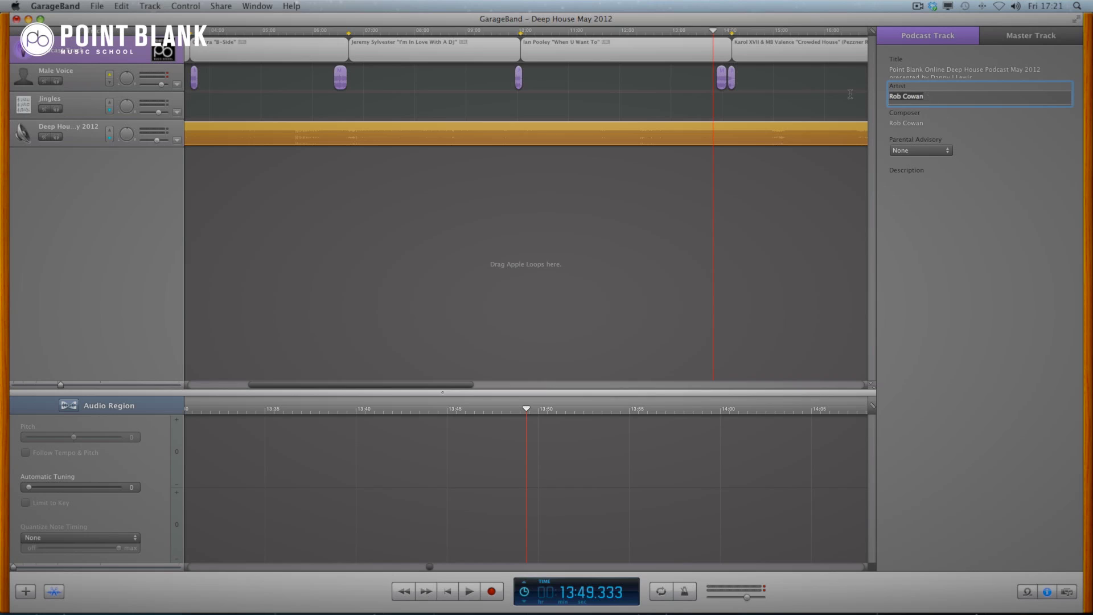
pyautogui.write('us')
pyautogui.click(917, 123)
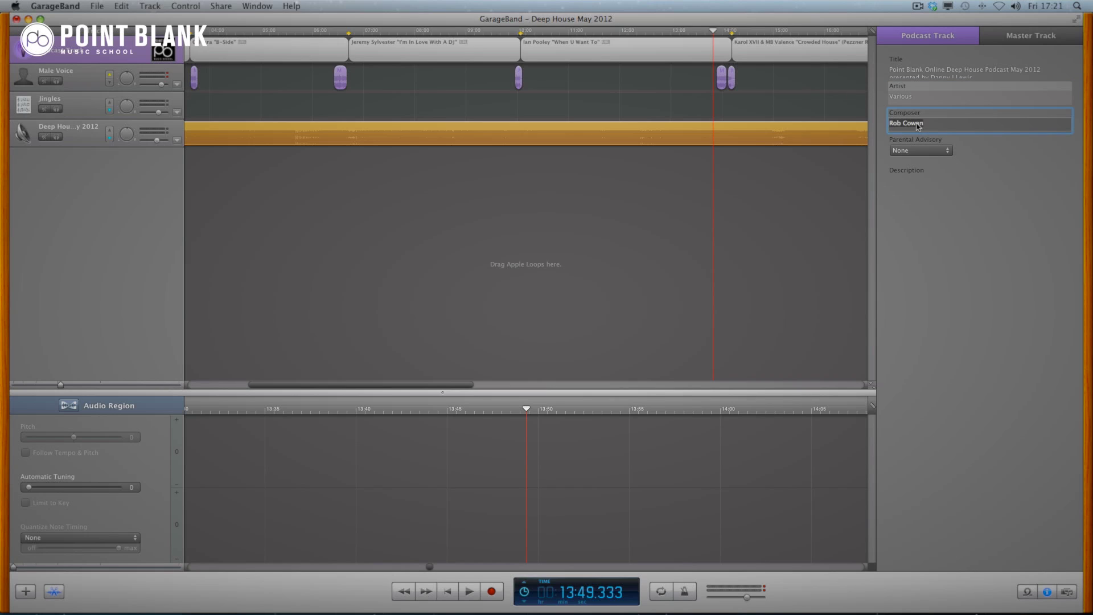
pyautogui.write('Various')
pyautogui.click(940, 155)
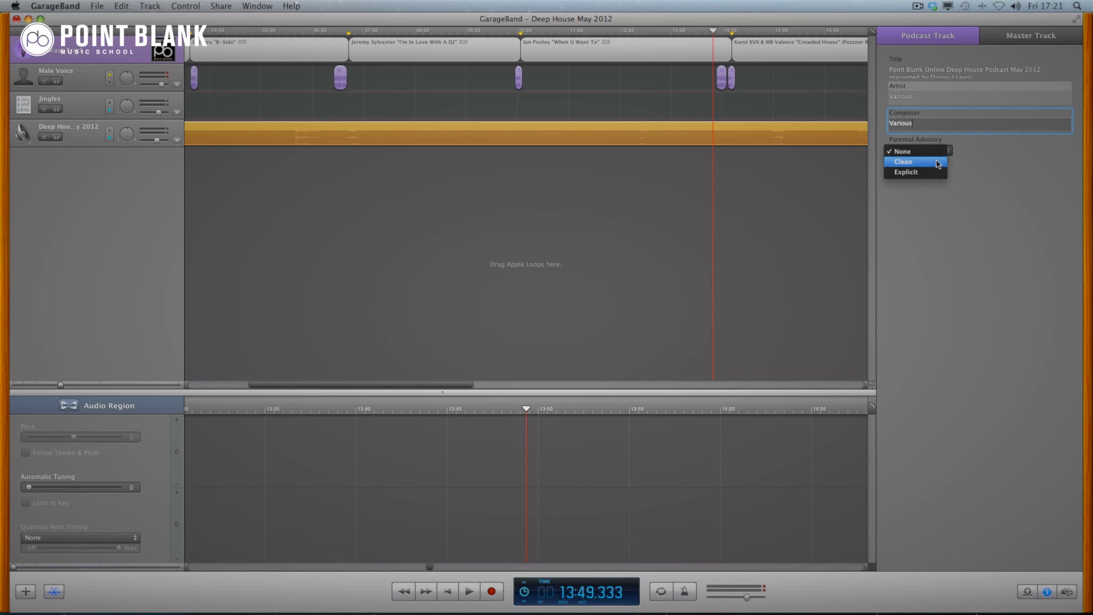
pyautogui.click(991, 162)
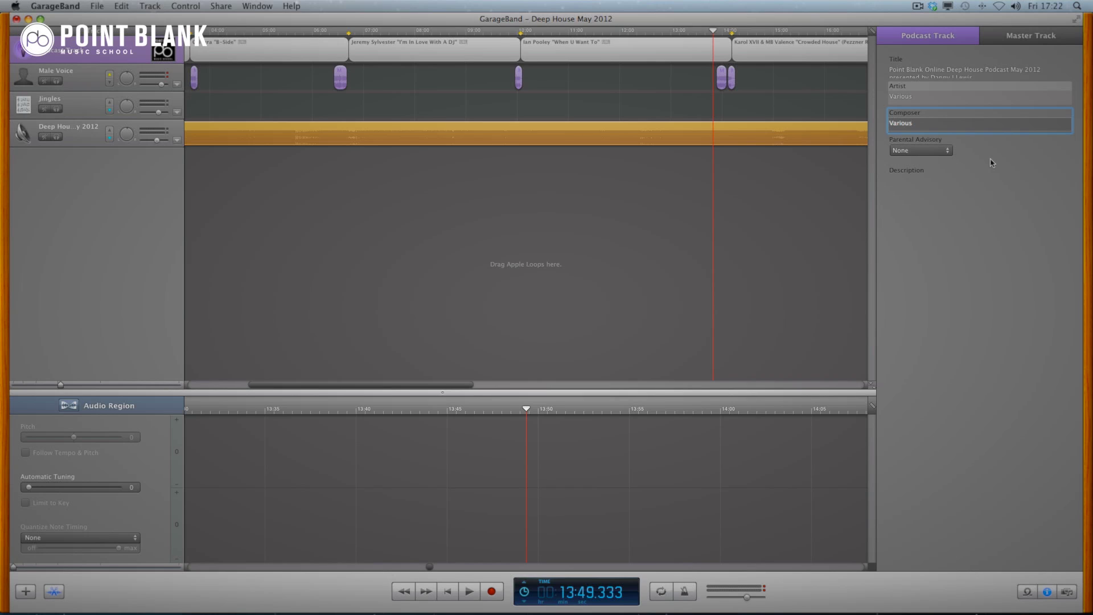
pyautogui.click(932, 177)
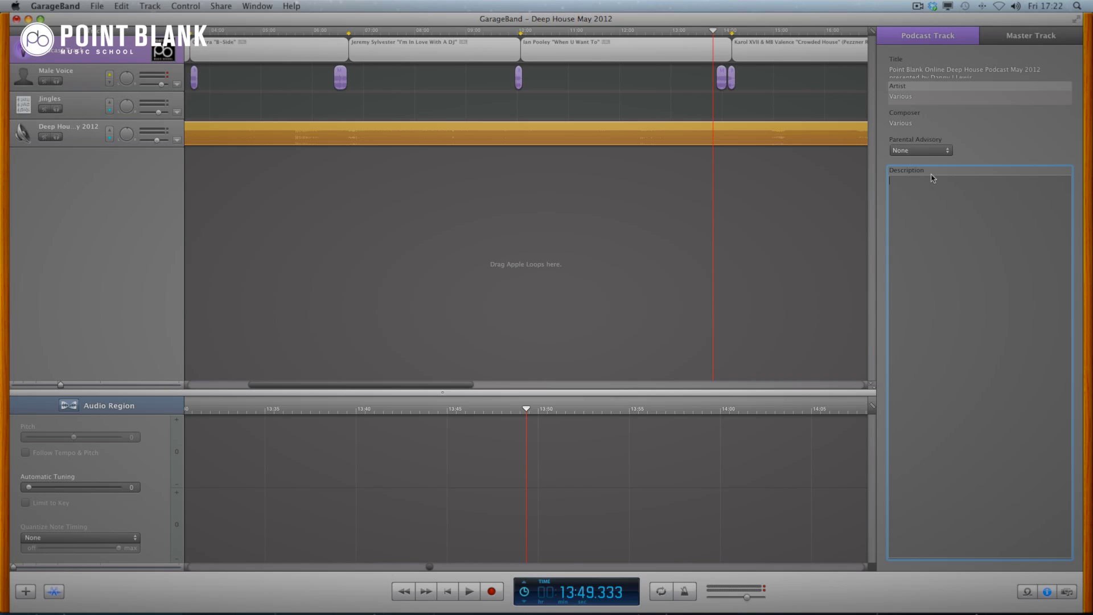
pyautogui.write('Visit http://www.pointblankonline.net for more information')
# Export the podcast to disk using the AAC Encoder and Musical Podcast settings, with artwork set to the recommended 300 x 300 pixels.
pyautogui.click(217, 6)
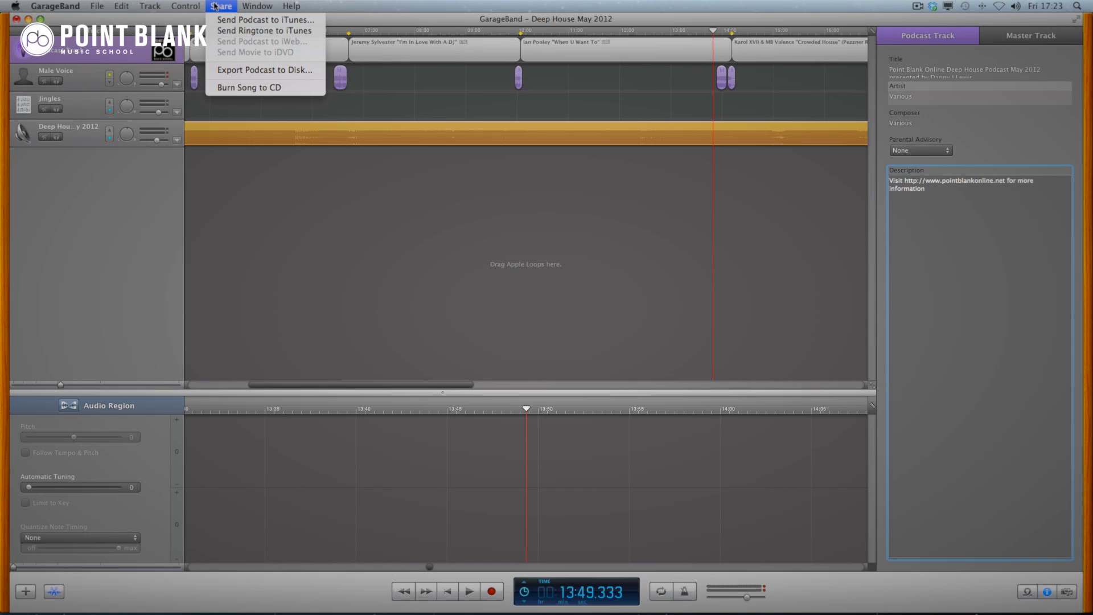
pyautogui.click(243, 70)
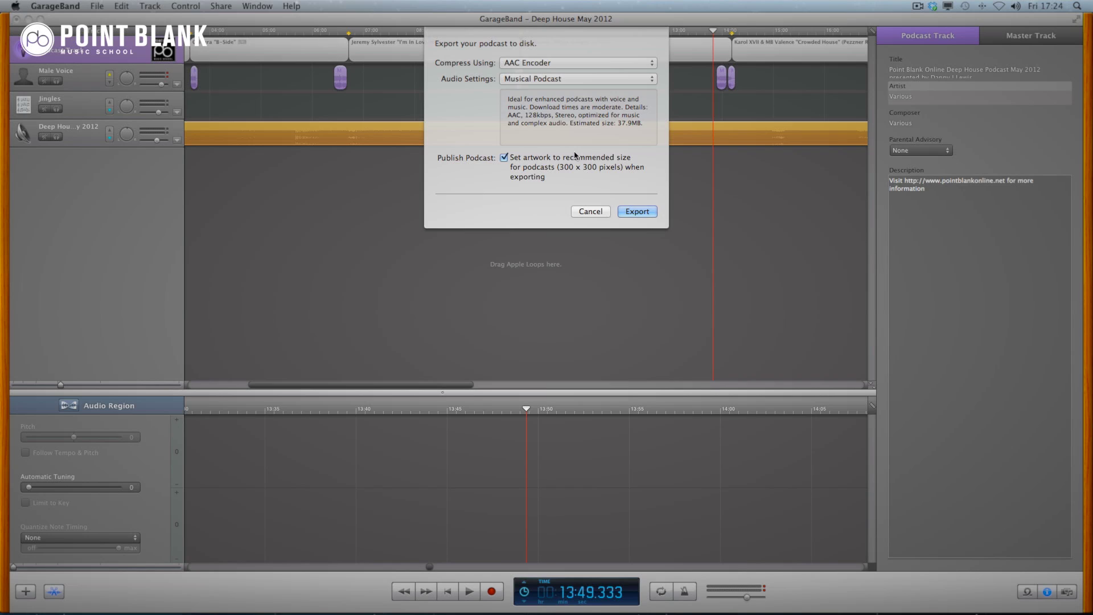
pyautogui.click(576, 63)
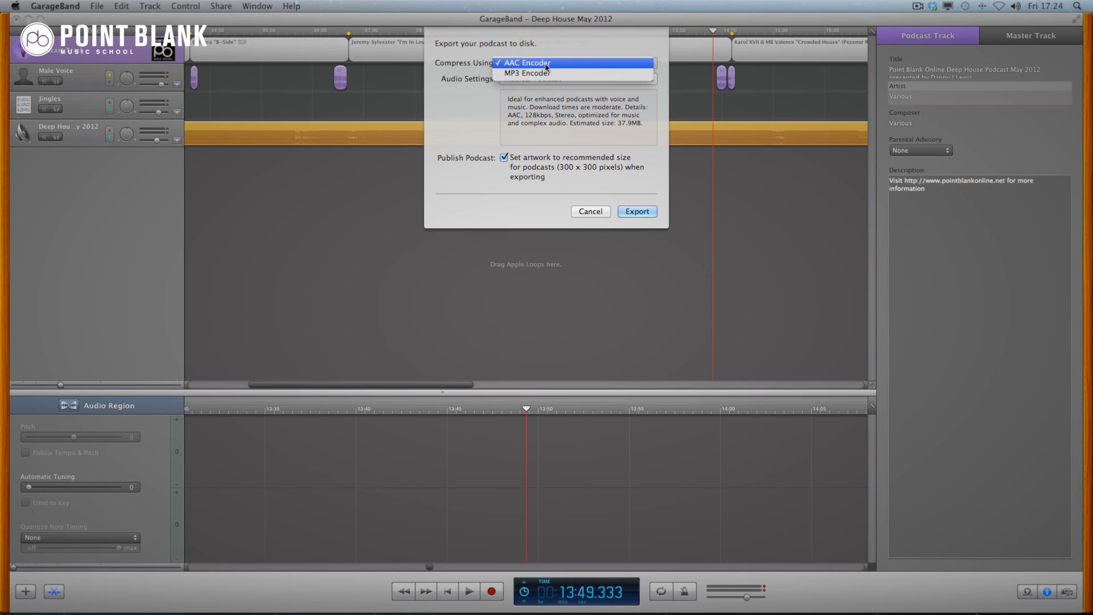
pyautogui.click(546, 64)
pyautogui.click(570, 78)
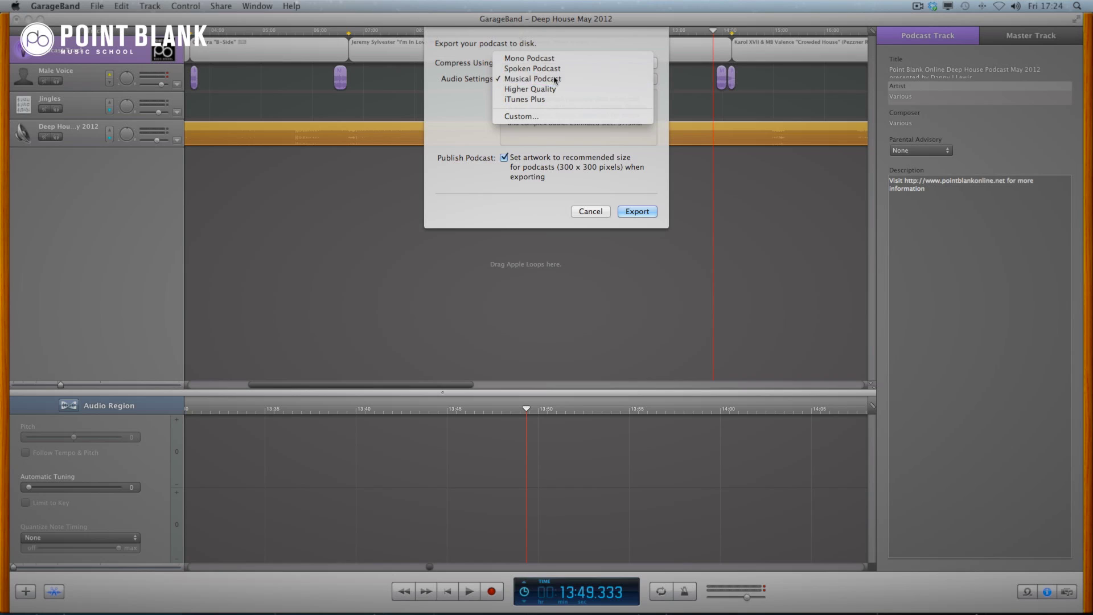
pyautogui.click(552, 79)
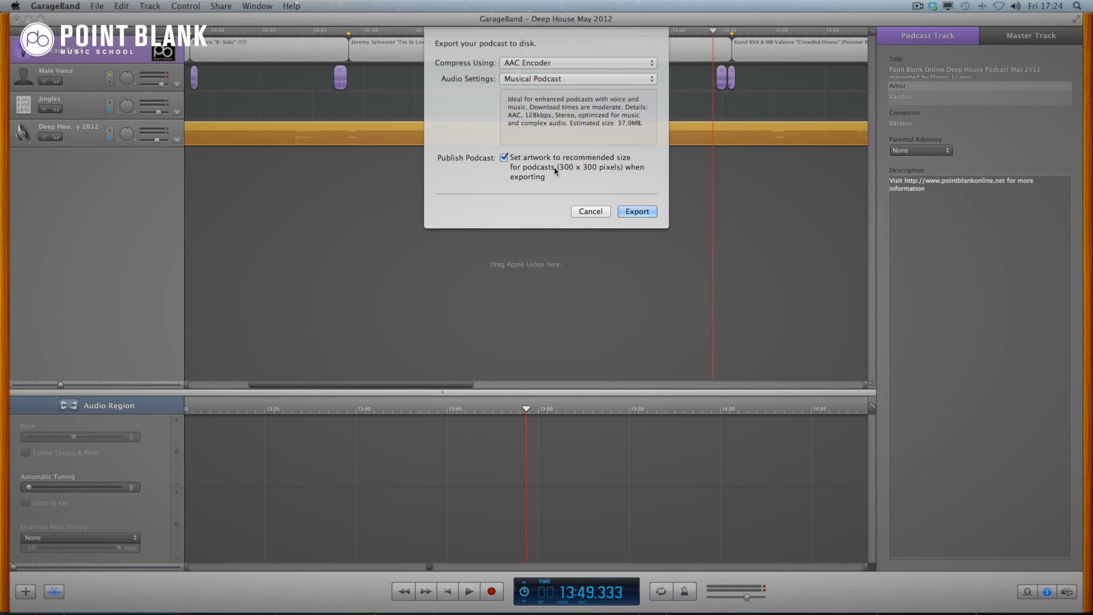
pyautogui.click(634, 212)
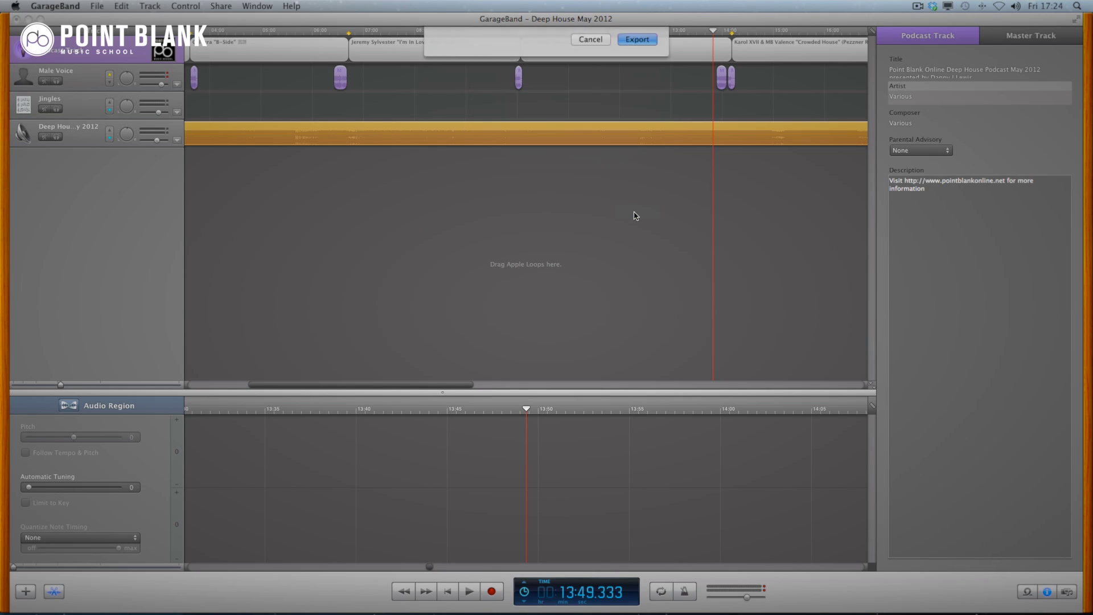
pyautogui.click(634, 219)
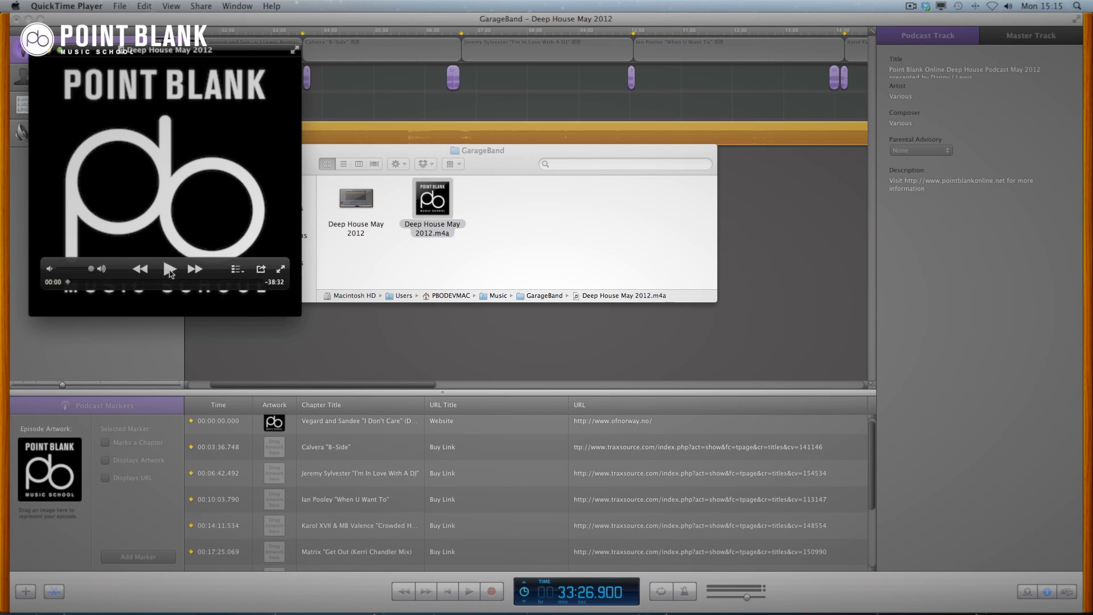
# Play the exported podcast in QuickTime Player, jump to the "I'm In Love With A DJ", "Soul Secret" and "Dirty South" chapters, and pause it.
pyautogui.click(169, 270)
pyautogui.click(237, 270)
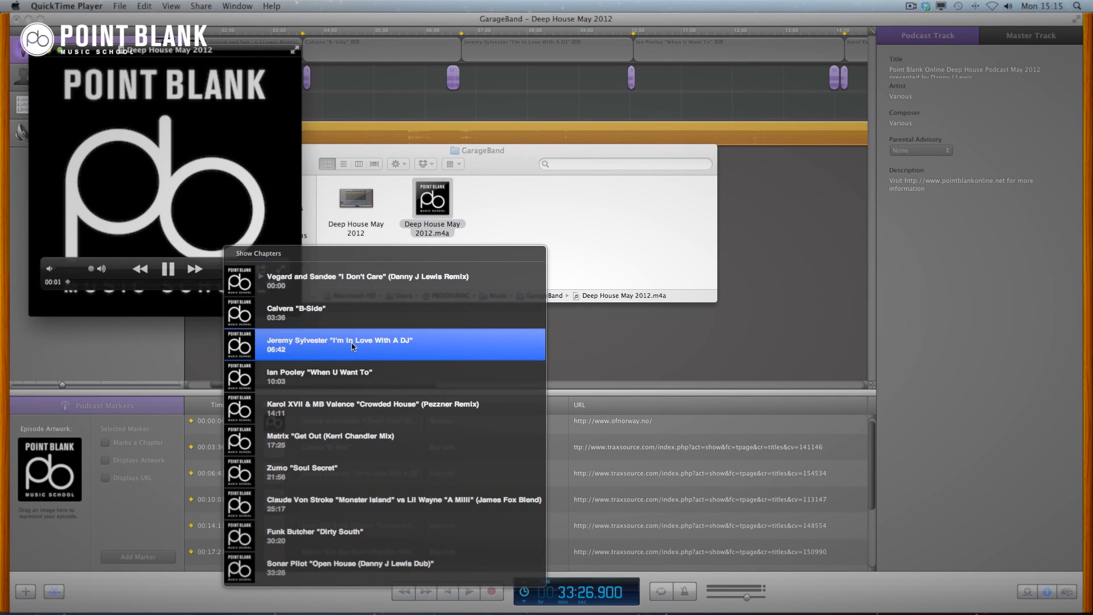
pyautogui.click(349, 343)
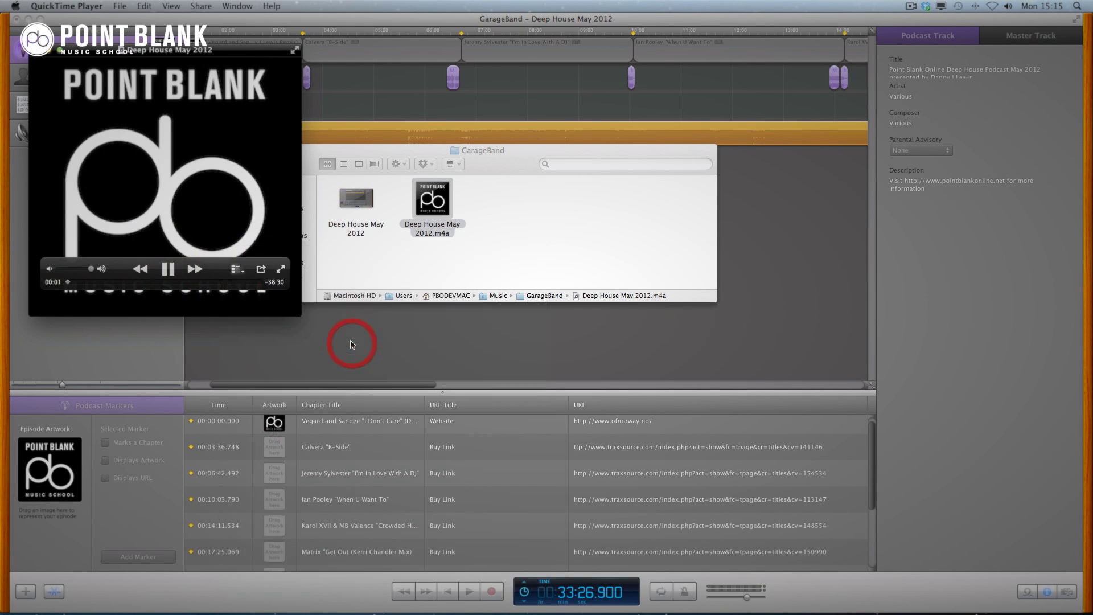
pyautogui.click(234, 271)
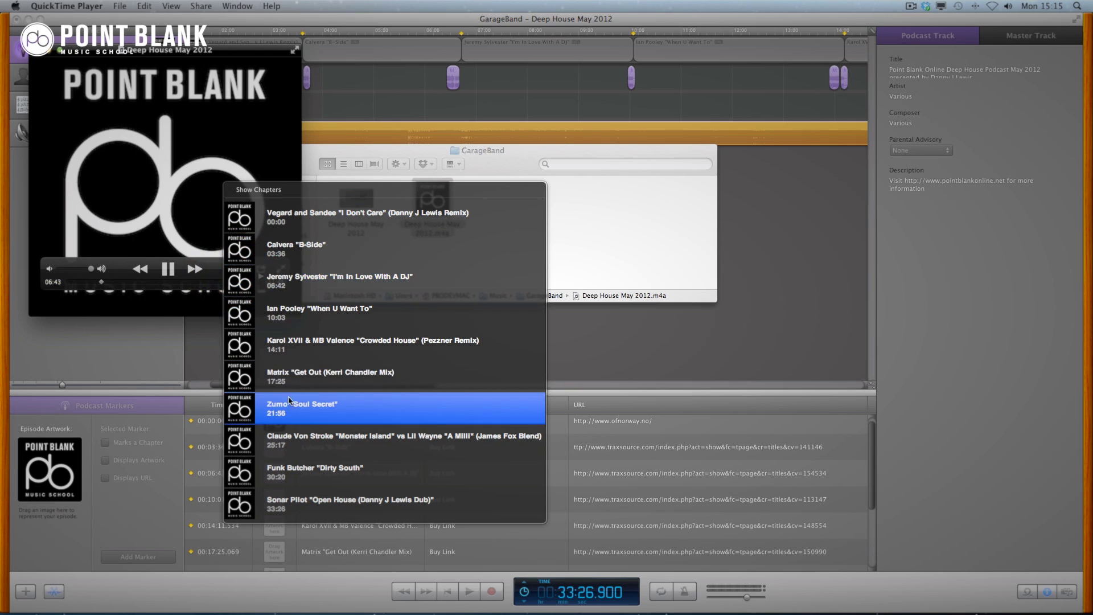
pyautogui.click(273, 407)
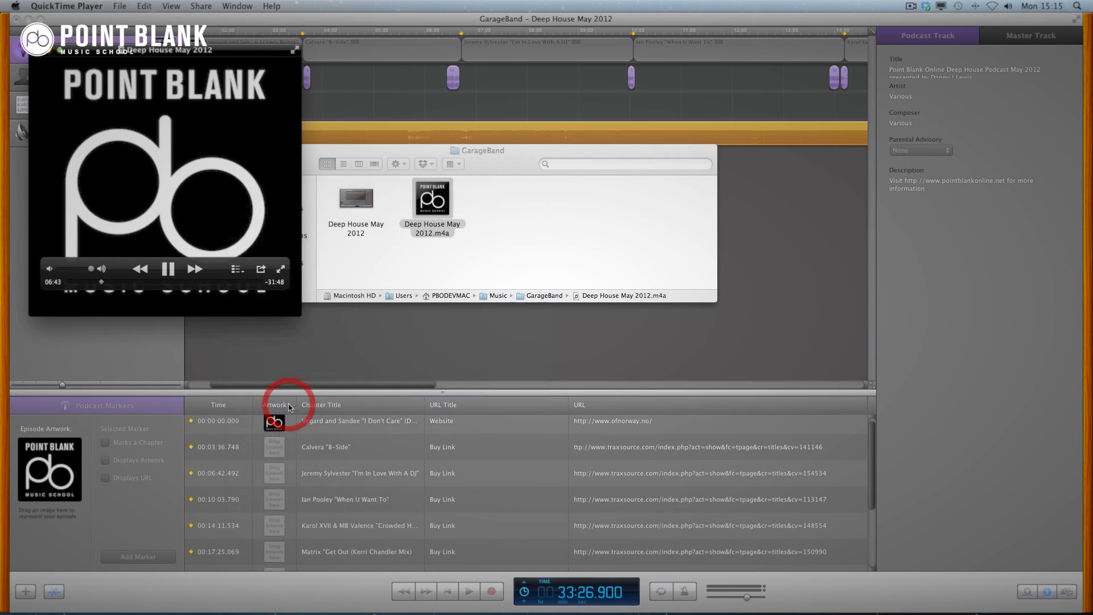
pyautogui.click(239, 273)
pyautogui.click(282, 343)
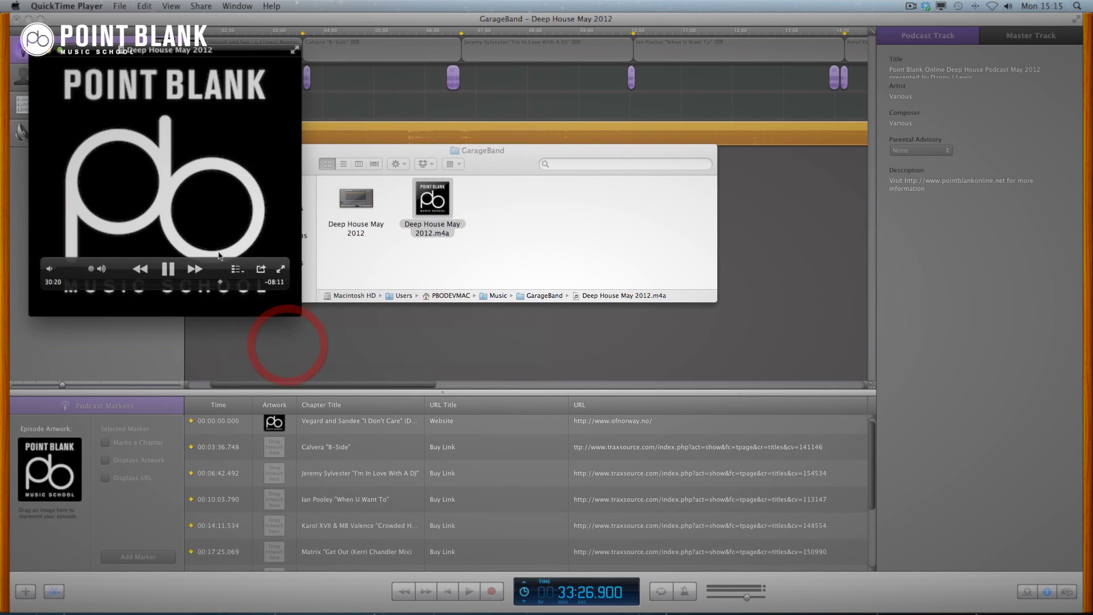
pyautogui.click(170, 268)
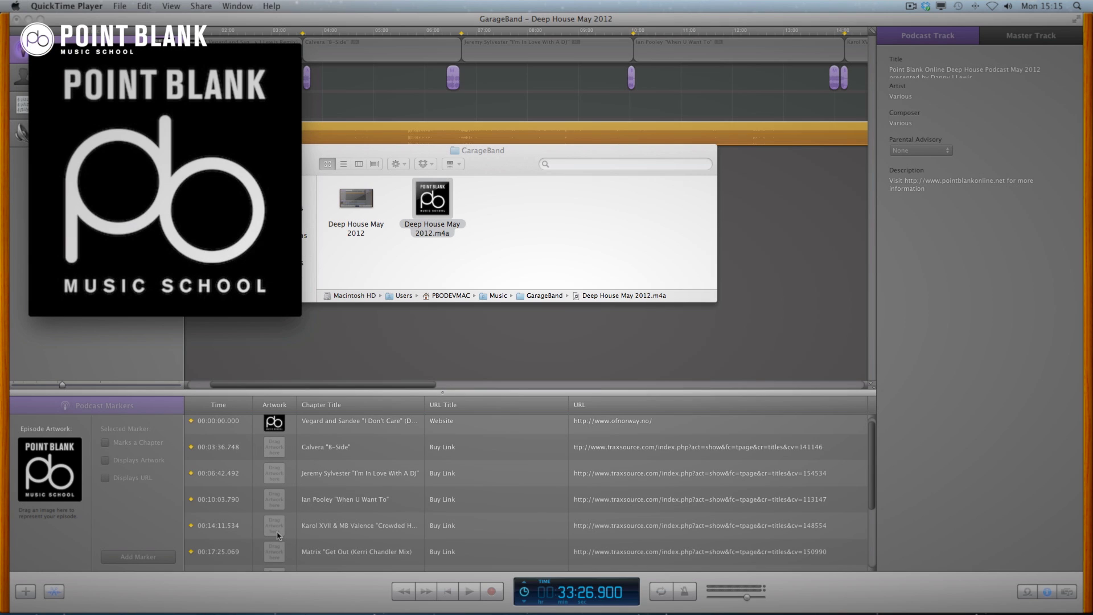
pyautogui.click(573, 448)
pyautogui.click(574, 450)
pyautogui.click(575, 449)
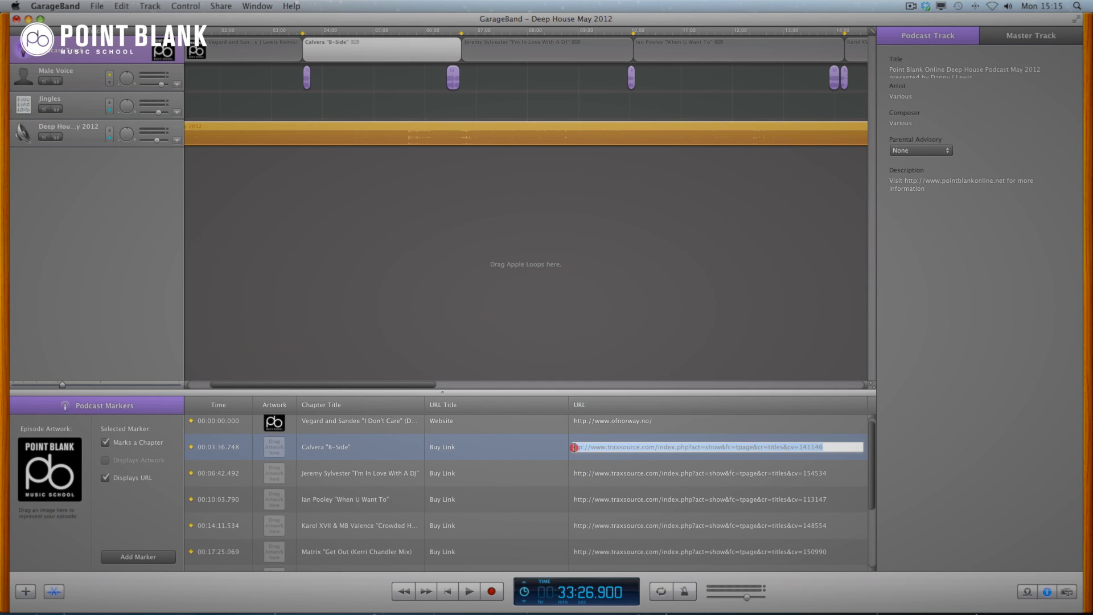
pyautogui.click(575, 451)
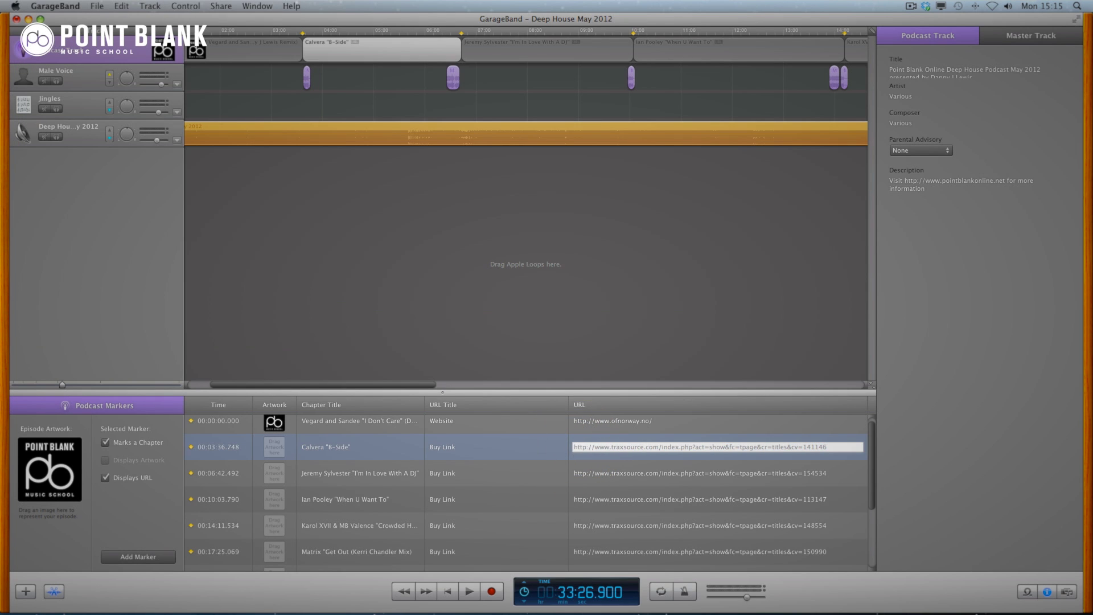
pyautogui.tripleClick(622, 452)
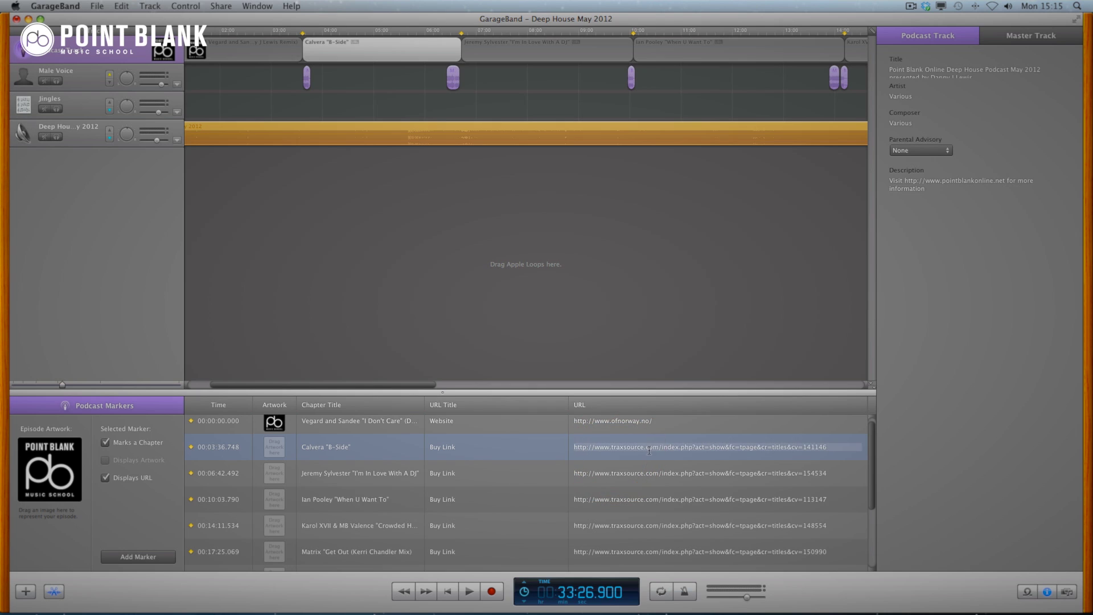
pyautogui.press('Return')
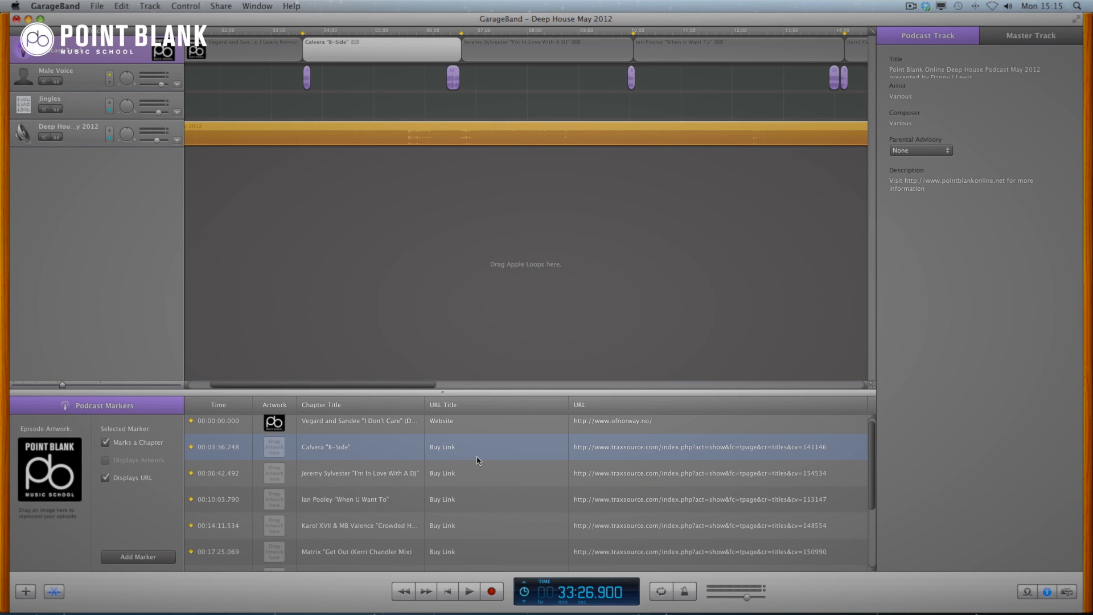
pyautogui.click(578, 447)
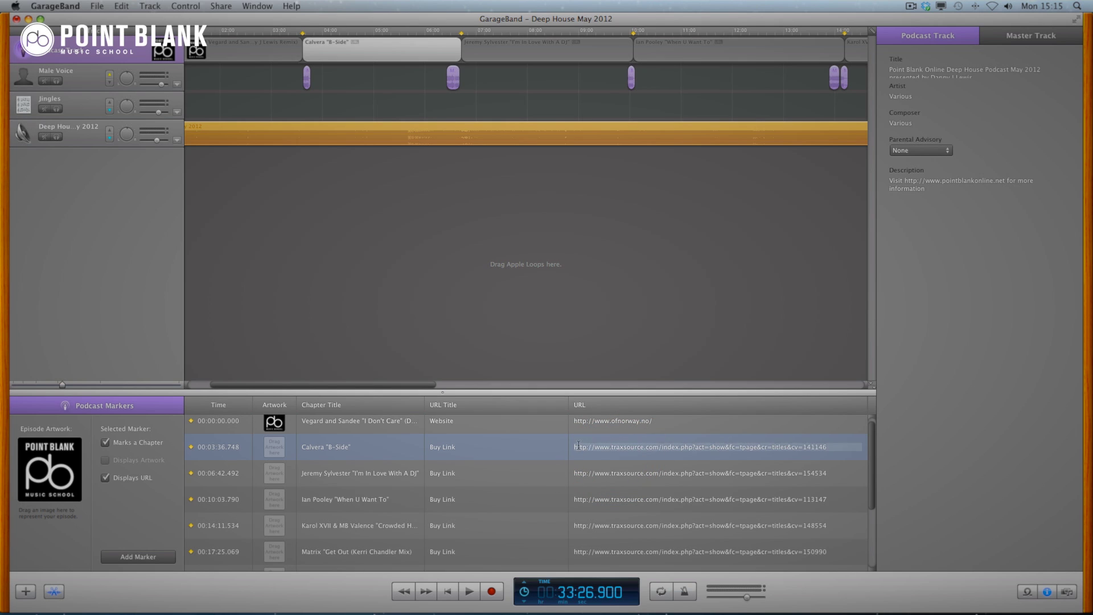
pyautogui.press('Return')
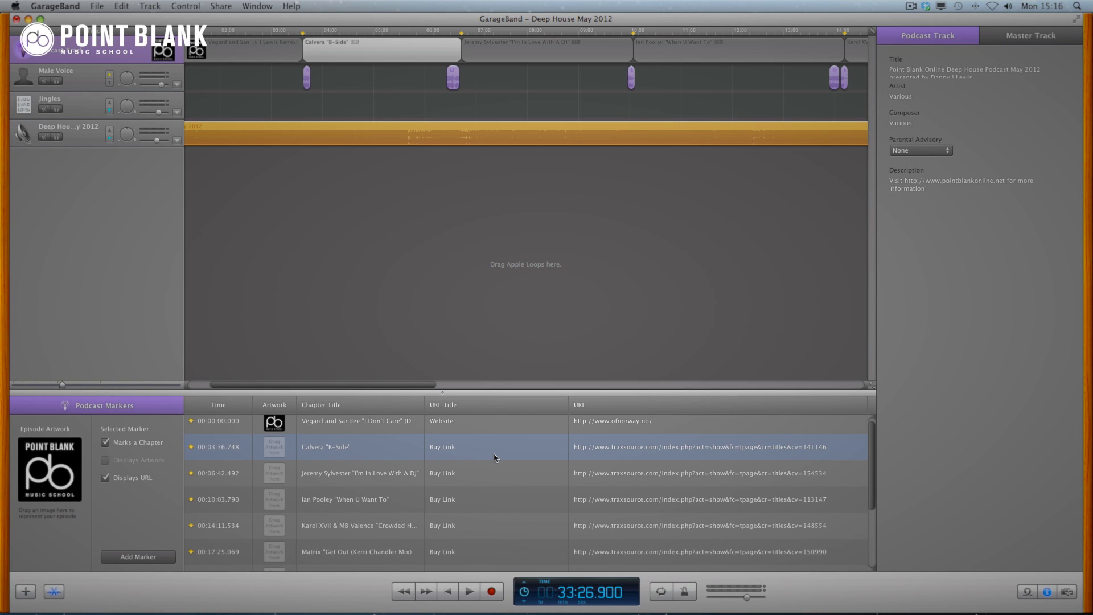
# Open the podcast's disk export options and compare the MP3 Encoder with the AAC Encoder, including their audio settings.
pyautogui.click(225, 6)
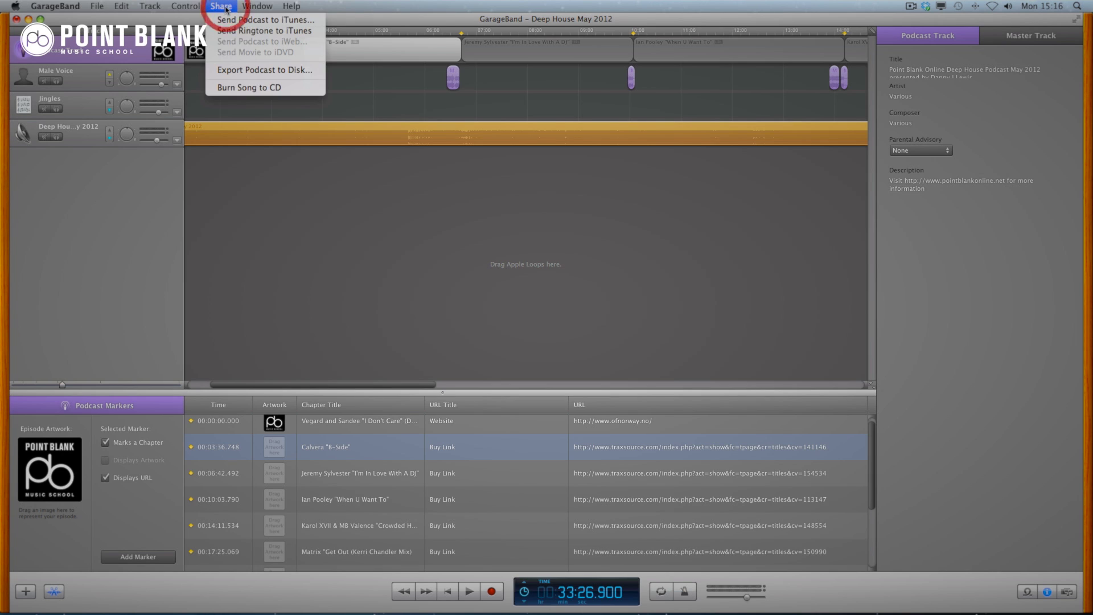
pyautogui.click(232, 71)
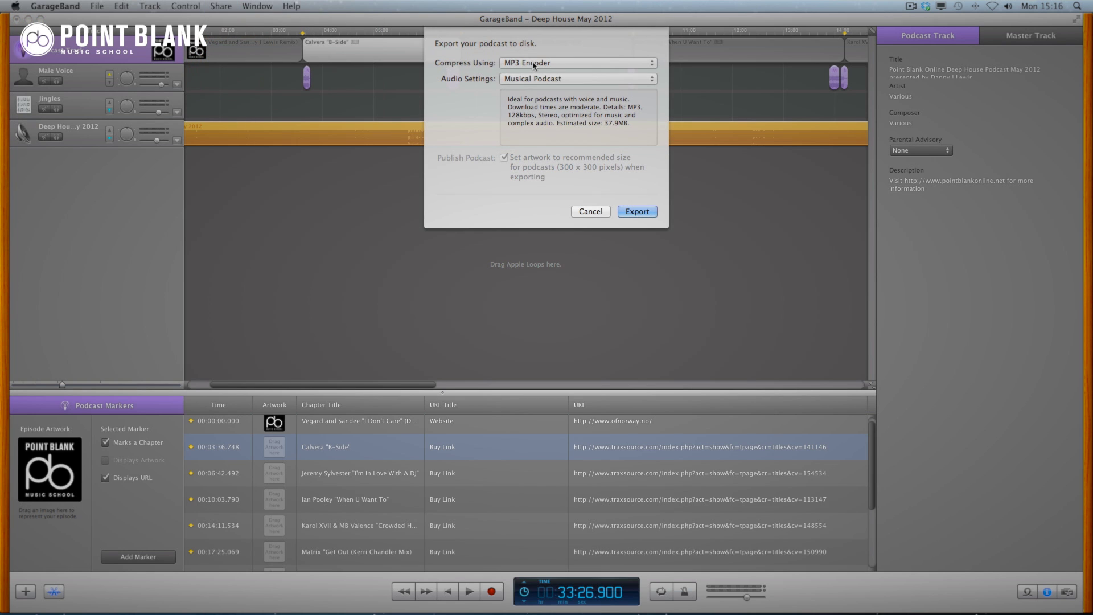
pyautogui.click(534, 64)
pyautogui.click(534, 64)
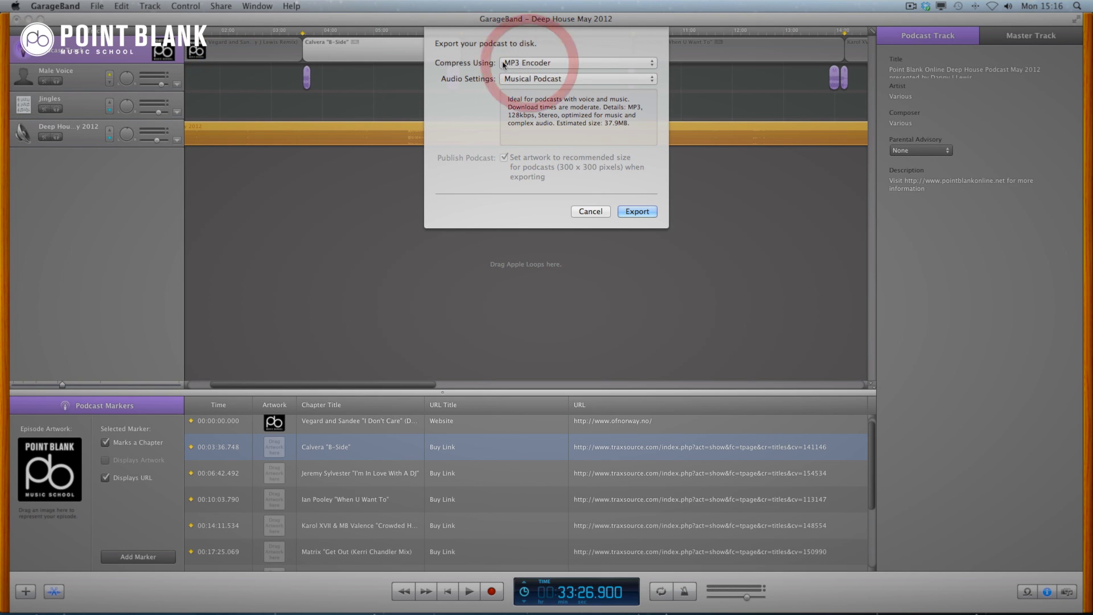
pyautogui.click(537, 63)
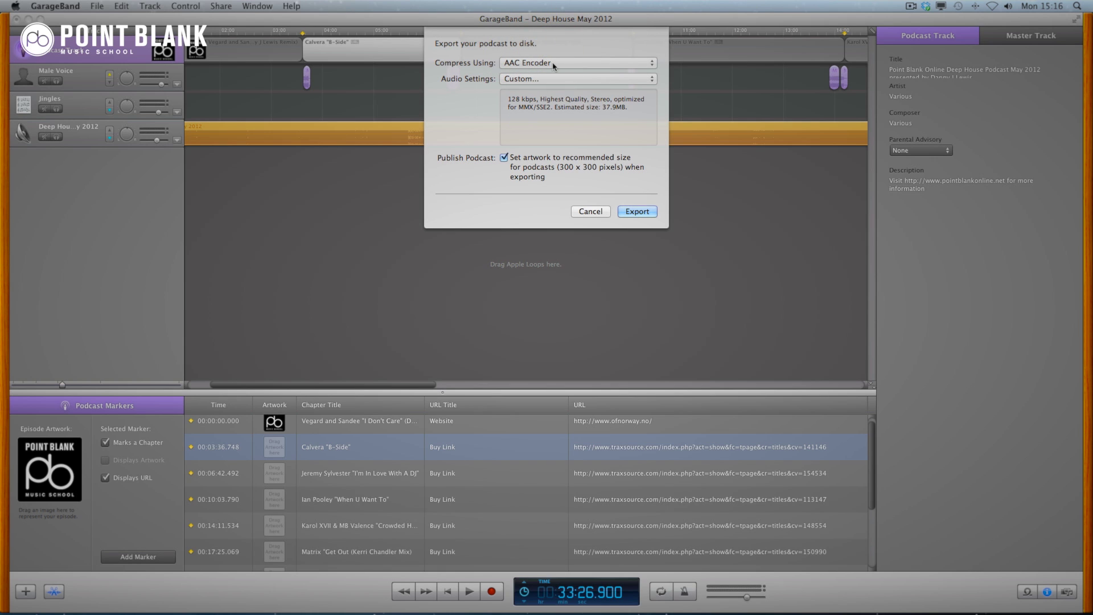
pyautogui.click(553, 63)
pyautogui.click(556, 74)
pyautogui.click(556, 78)
pyautogui.click(558, 78)
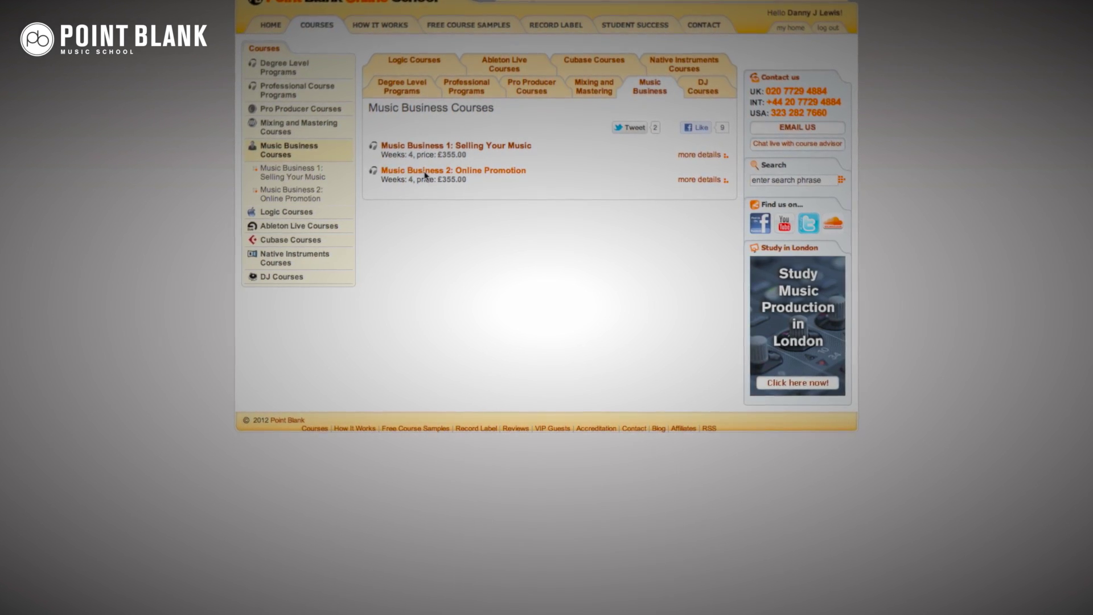
# On the Point Blank website, open the Music Business 2: Online Promotion course details.
pyautogui.click(425, 171)
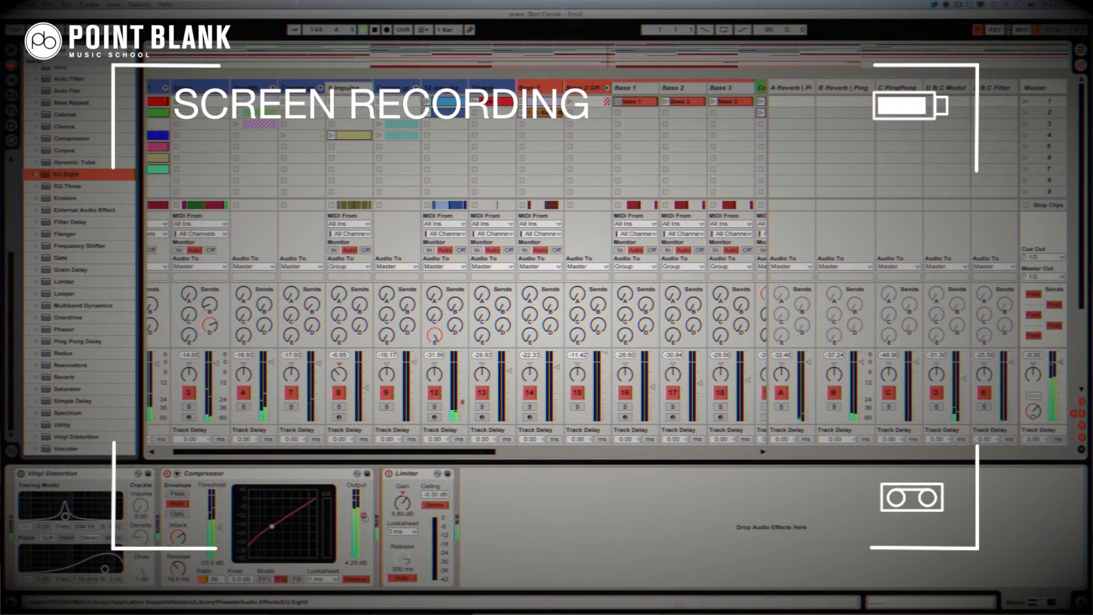
pyautogui.moveTo(365, 516); pyautogui.dragTo(366, 517)
pyautogui.moveTo(538, 524); pyautogui.dragTo(511, 490)
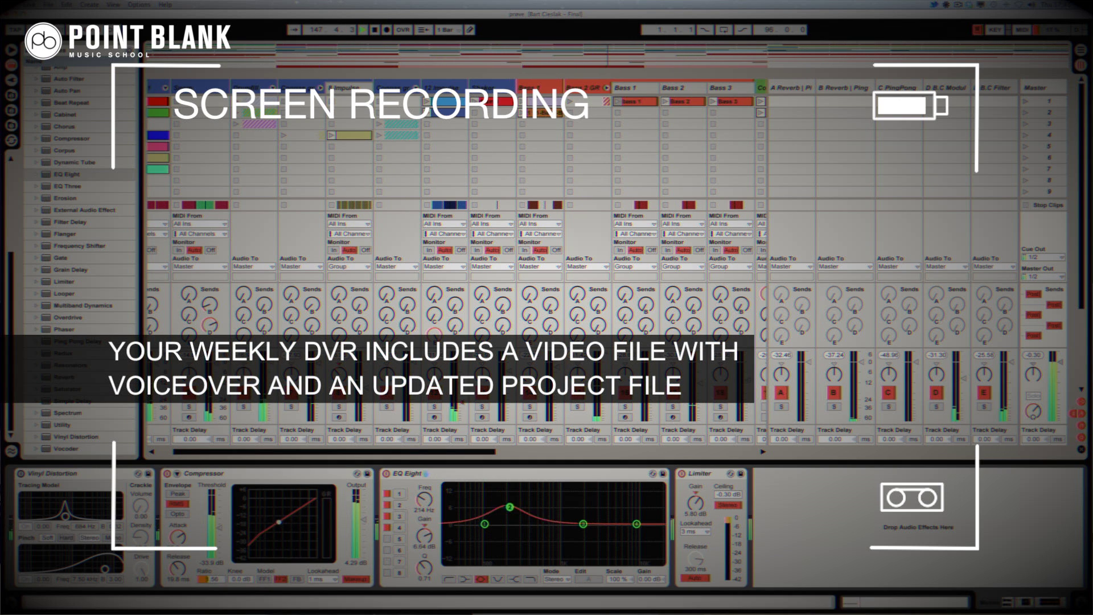